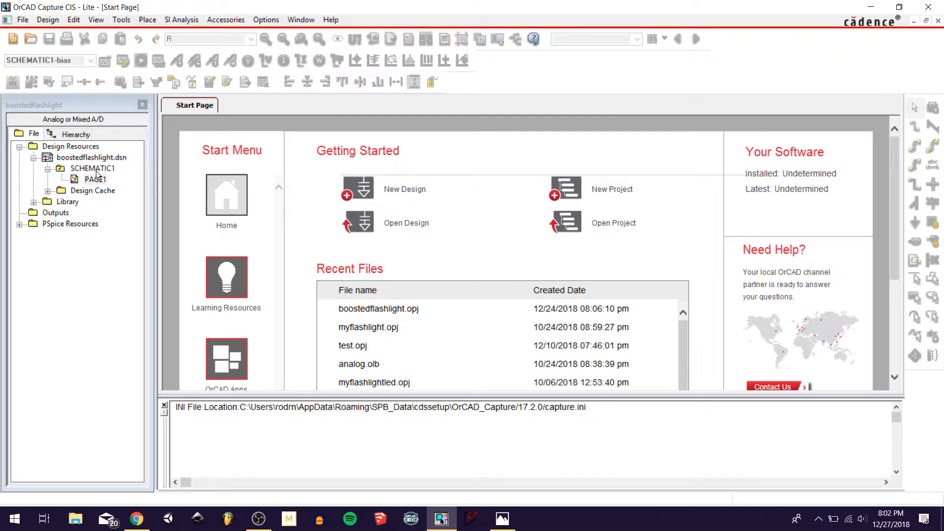
Add a new schematic named PWM to the boostedflashlight.dsn design
click(49, 170)
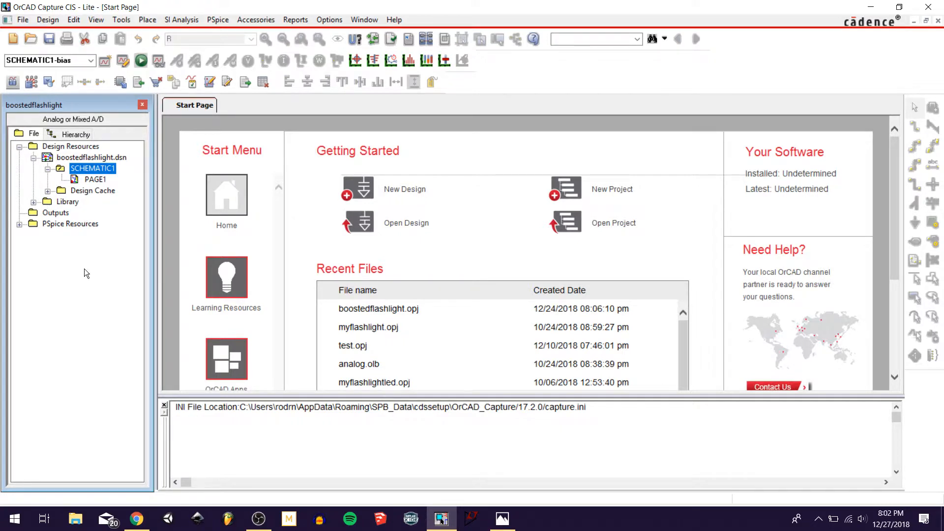
click(80, 158)
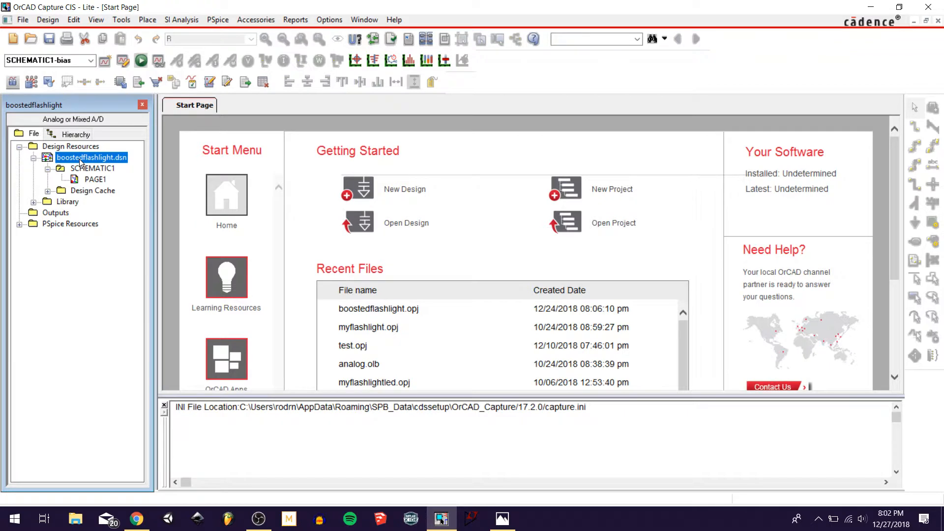
right_click(81, 163)
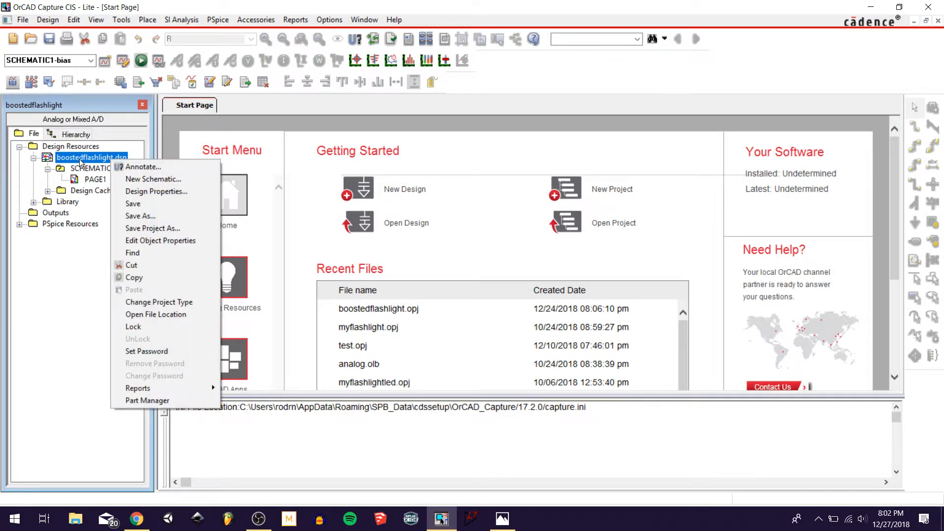
click(135, 179)
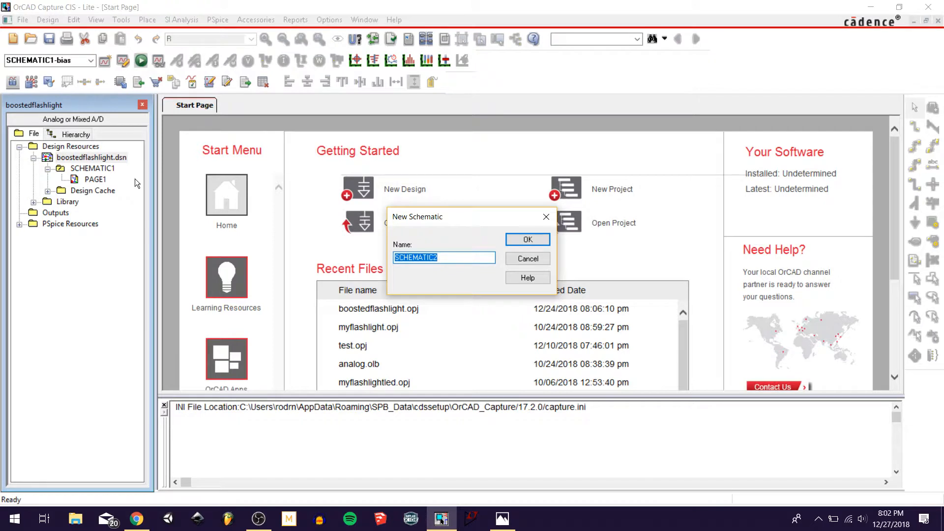
text(PWM)
key(Return)
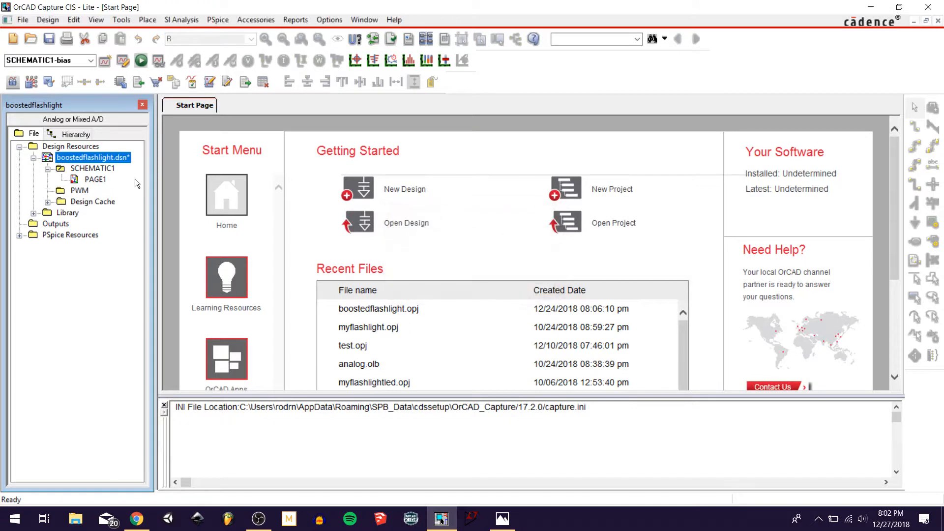
Add a page named PWM to the PWM schematic and open that page
click(78, 193)
right_click(78, 193)
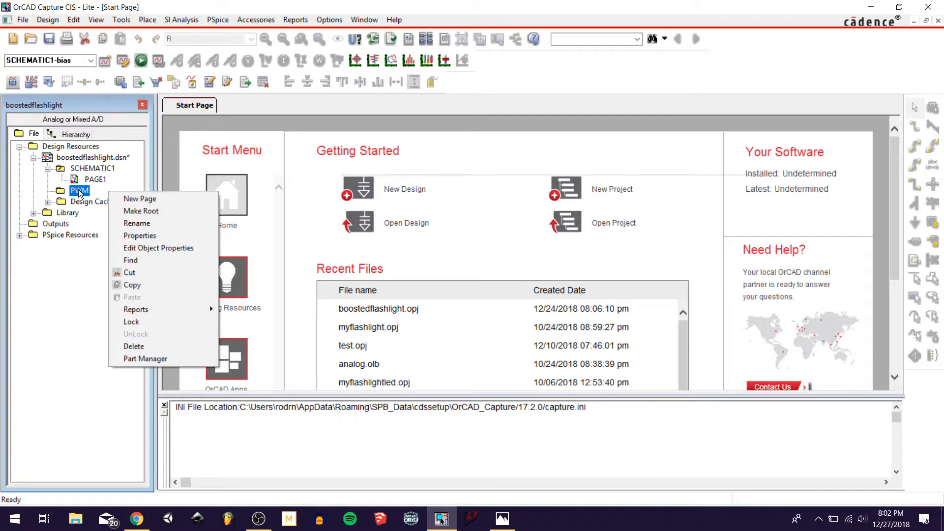
click(116, 196)
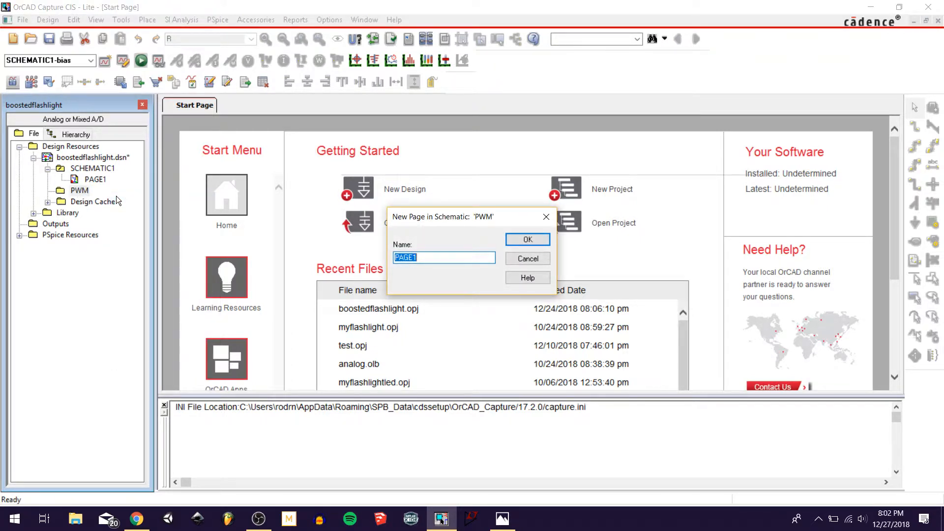
text(PWM)
key(Return)
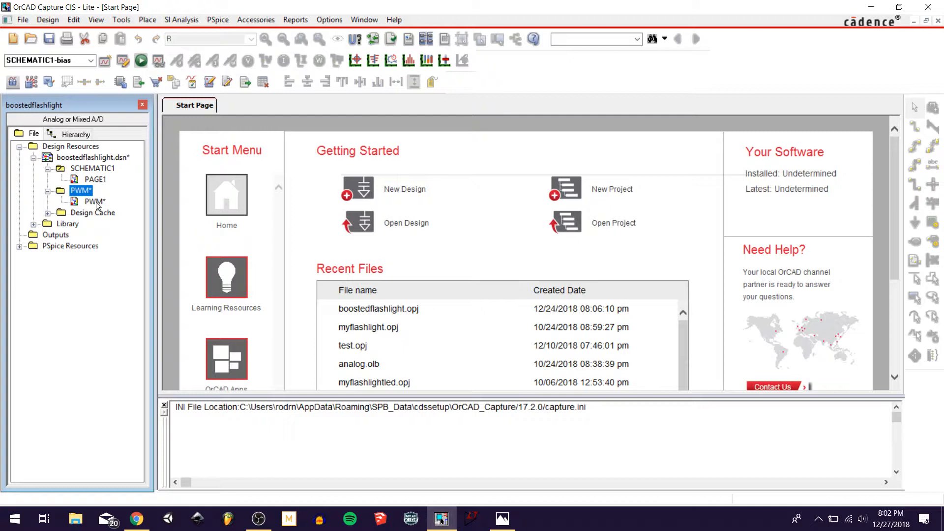
double_click(95, 201)
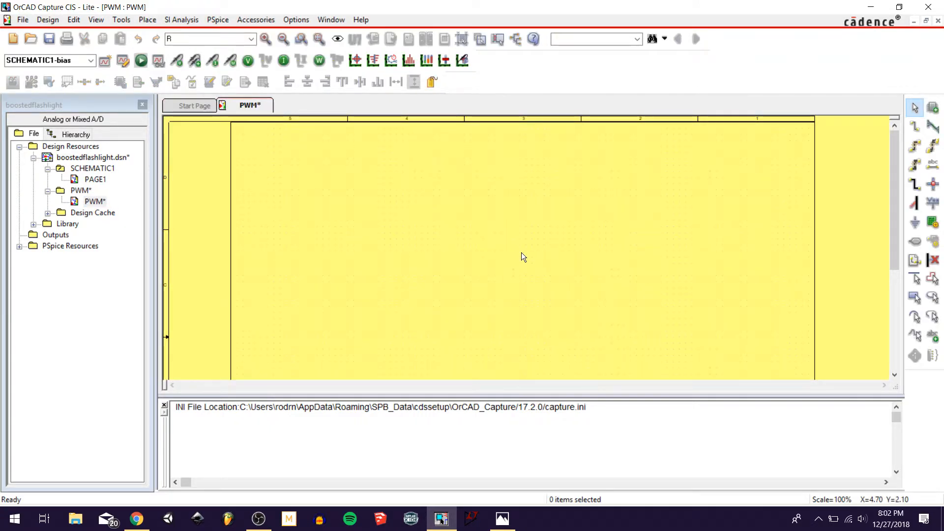
Place three PSpice resistors on the PWM page, two stacked vertically near the middle and one farther to the right
ctrl+scroll(521, 252, down, 3)
ctrl+scroll(521, 252, up, 3)
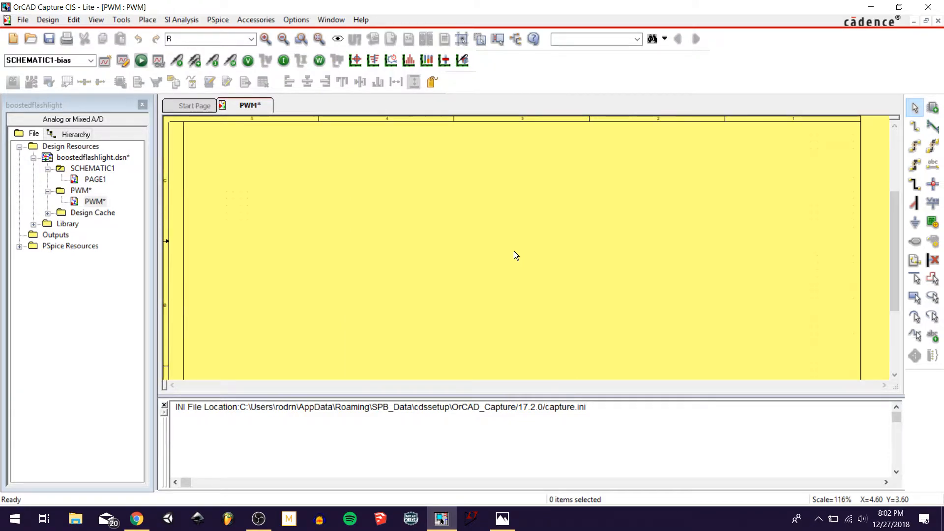
drag(563, 395, 565, 436)
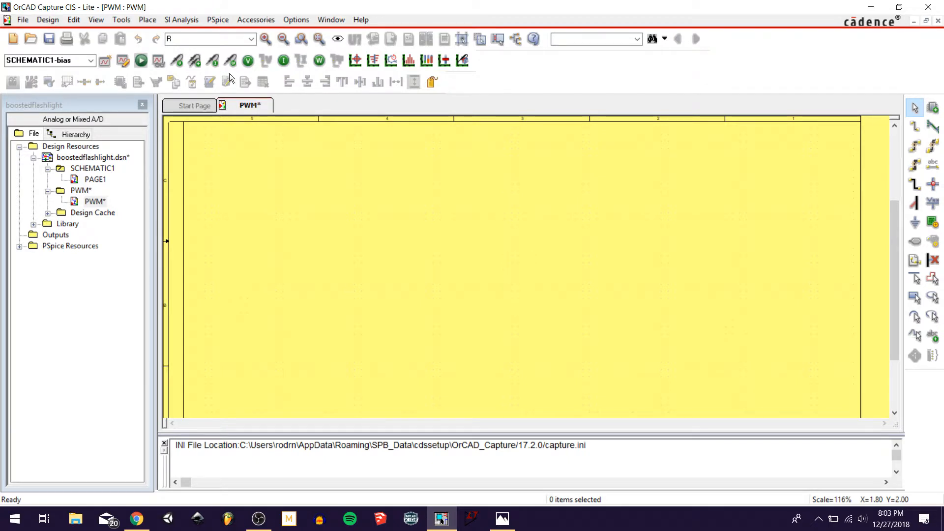
click(148, 20)
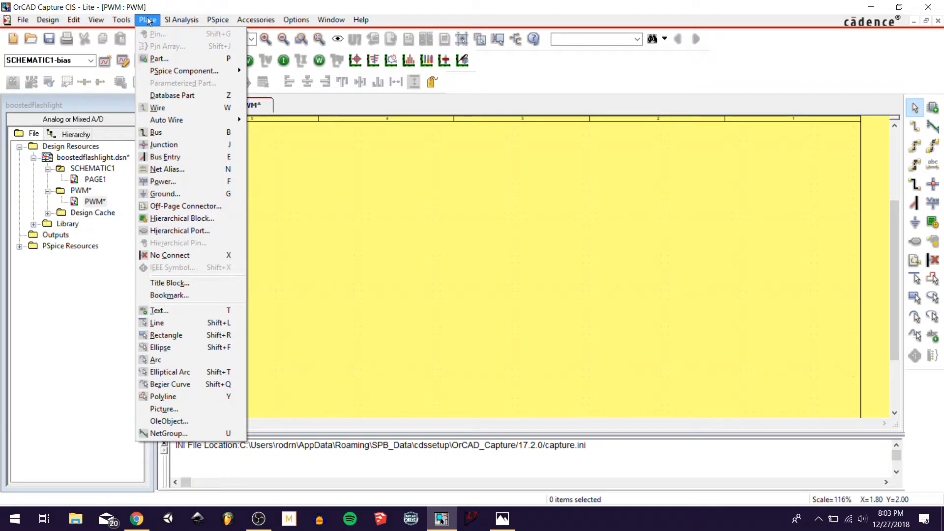
mouse_move(154, 71)
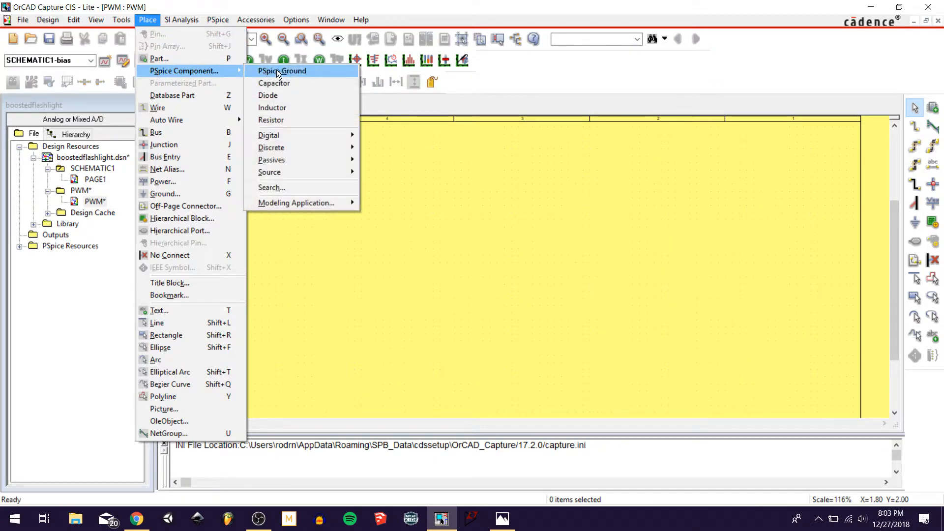
click(281, 117)
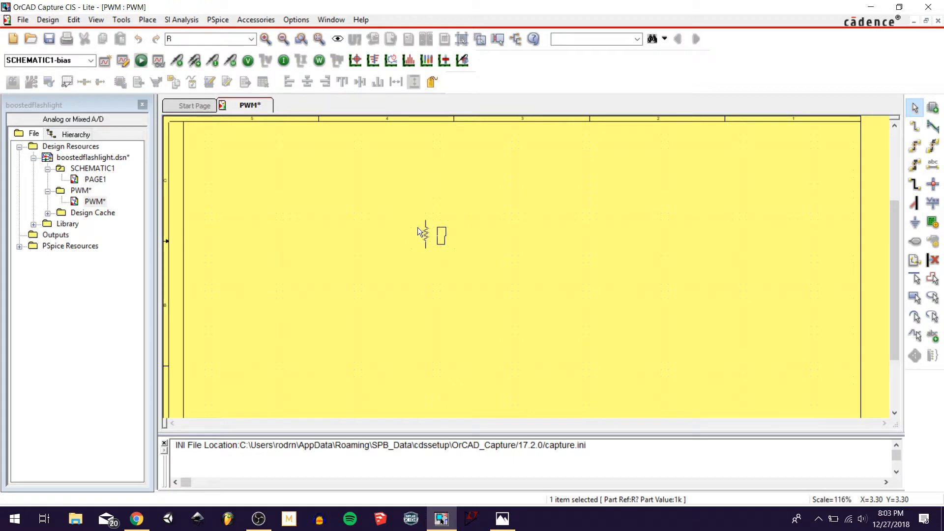
click(420, 247)
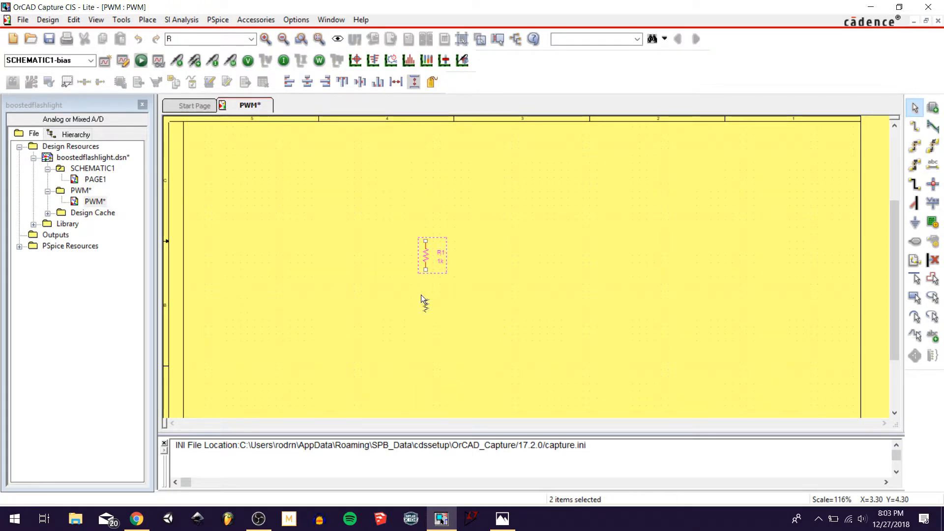
click(417, 291)
key(Escape)
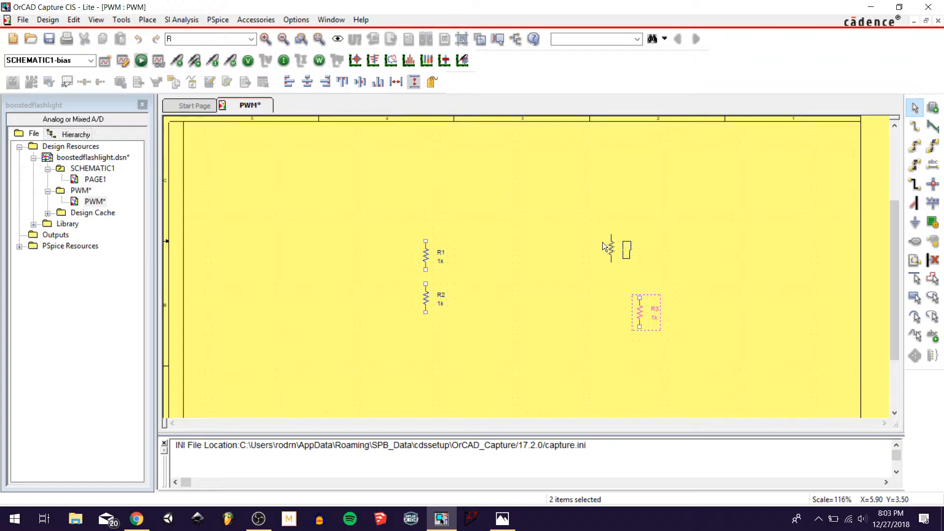
key(Escape)
key(Escape)
Place two PSpice capacitors side by side, the first directly below resistor R2 and the second to its right
click(143, 22)
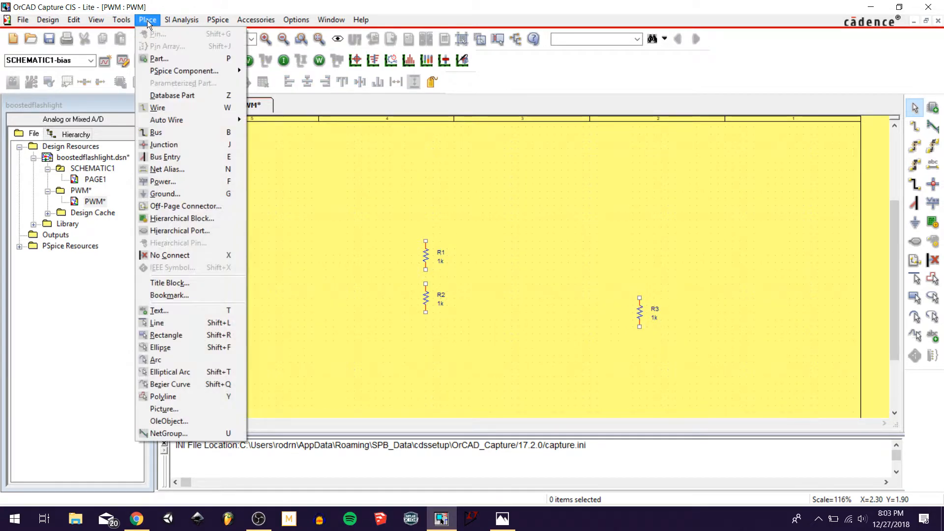
mouse_move(184, 73)
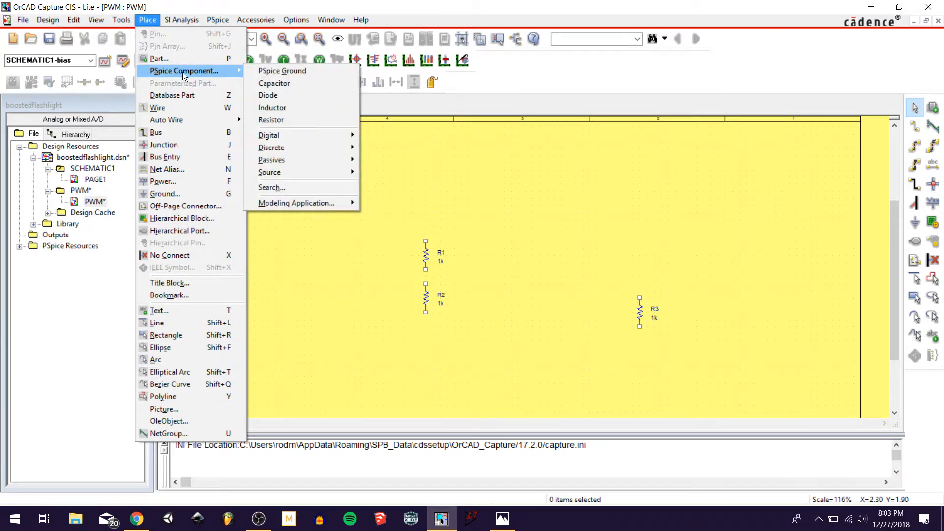
click(278, 83)
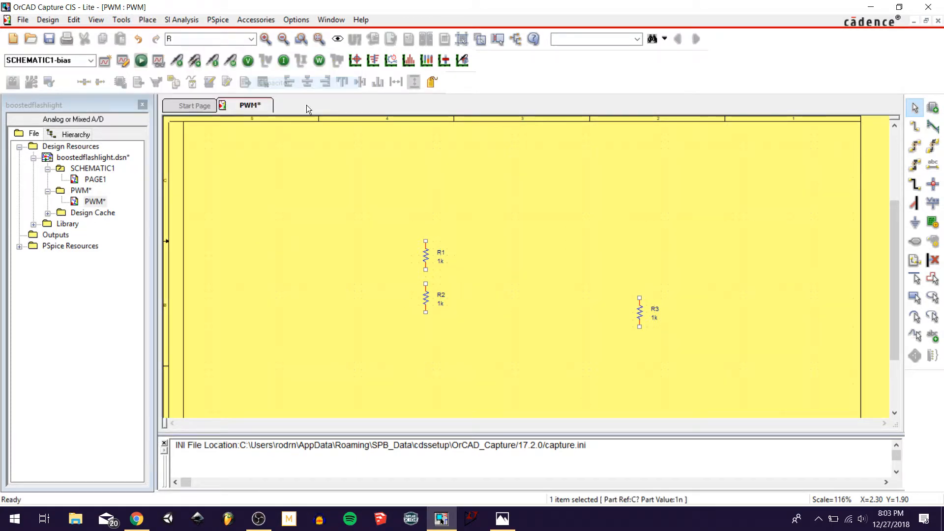
key(Escape)
click(422, 334)
click(480, 337)
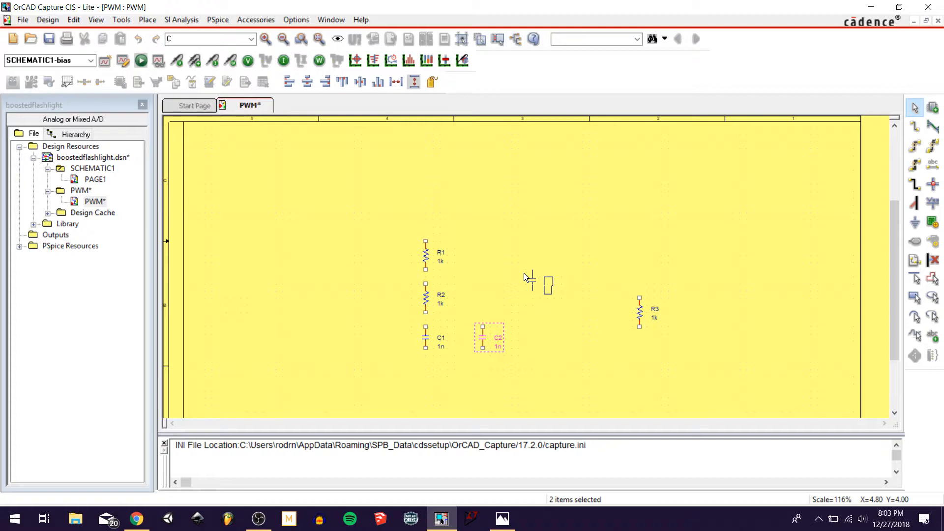
key(Escape)
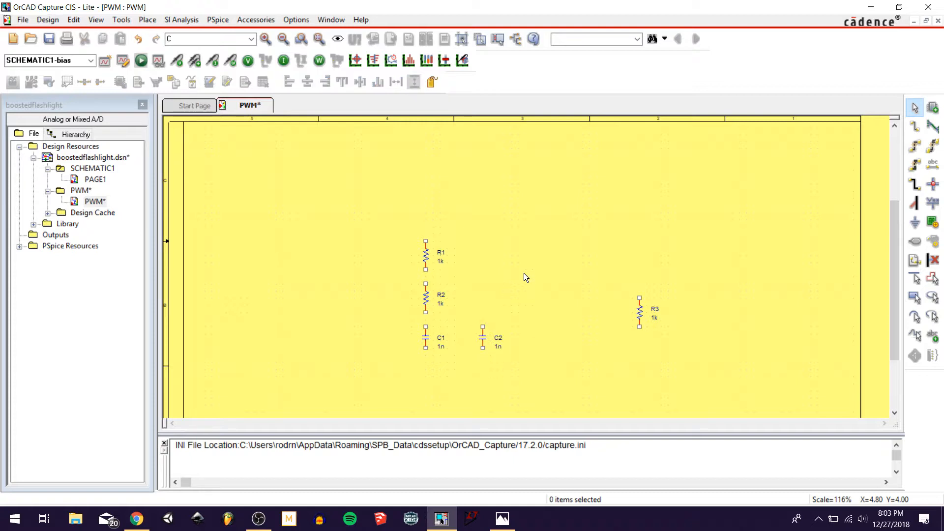
Place a PSpice DC voltage source to the left of resistors R1 and R2
click(140, 21)
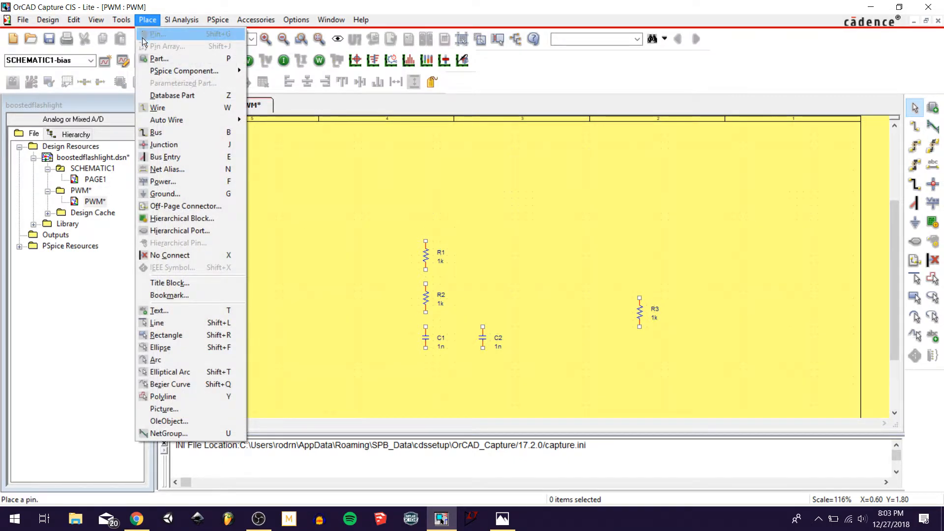
mouse_move(203, 77)
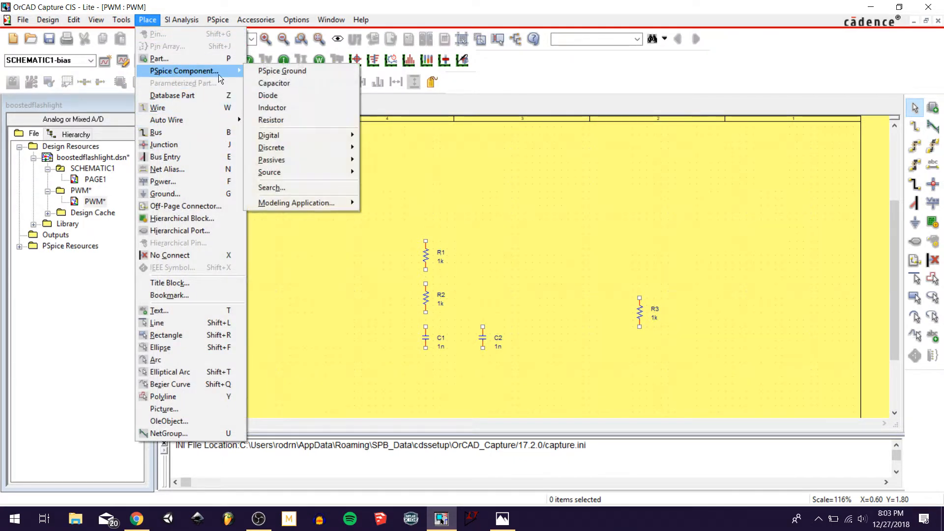
mouse_move(287, 170)
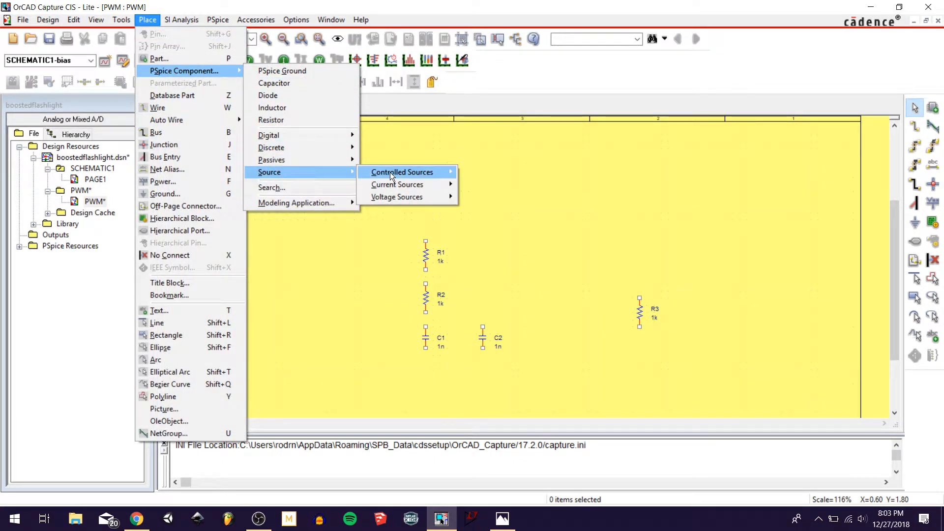
mouse_move(401, 198)
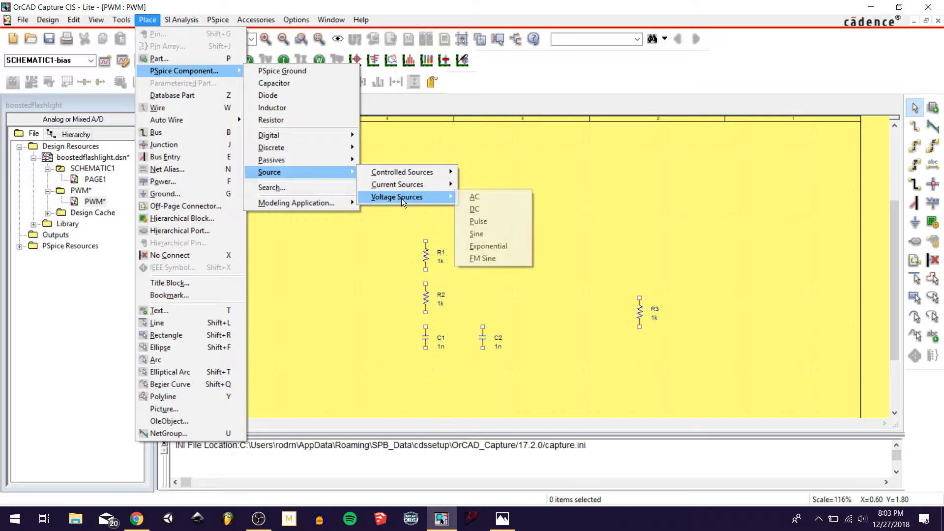
click(485, 208)
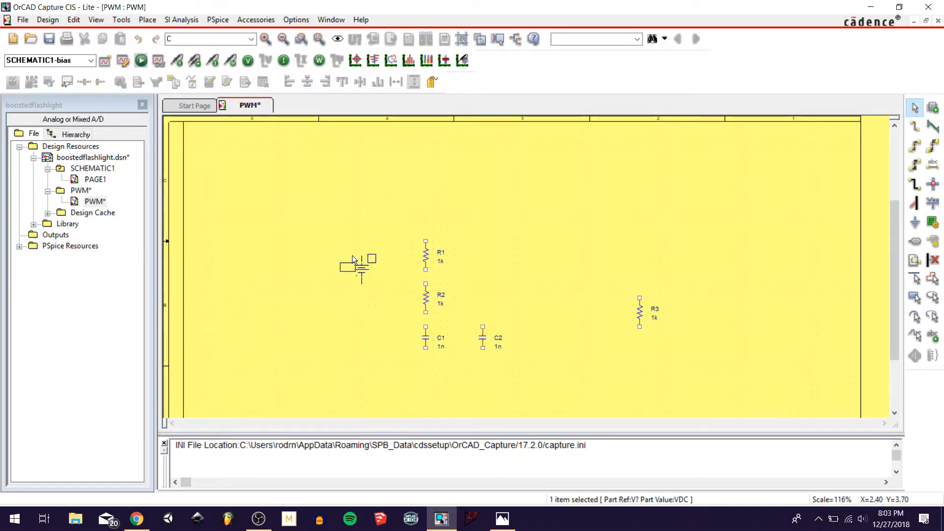
click(348, 265)
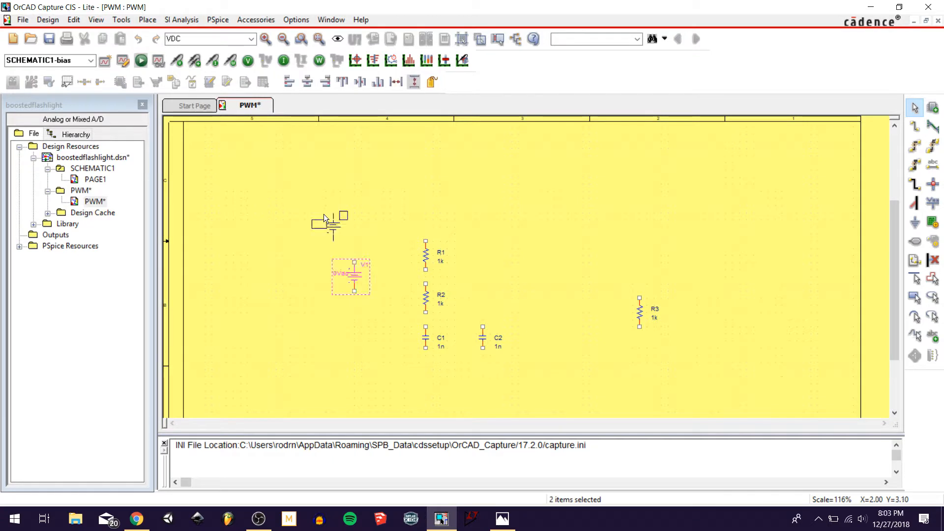
key(Escape)
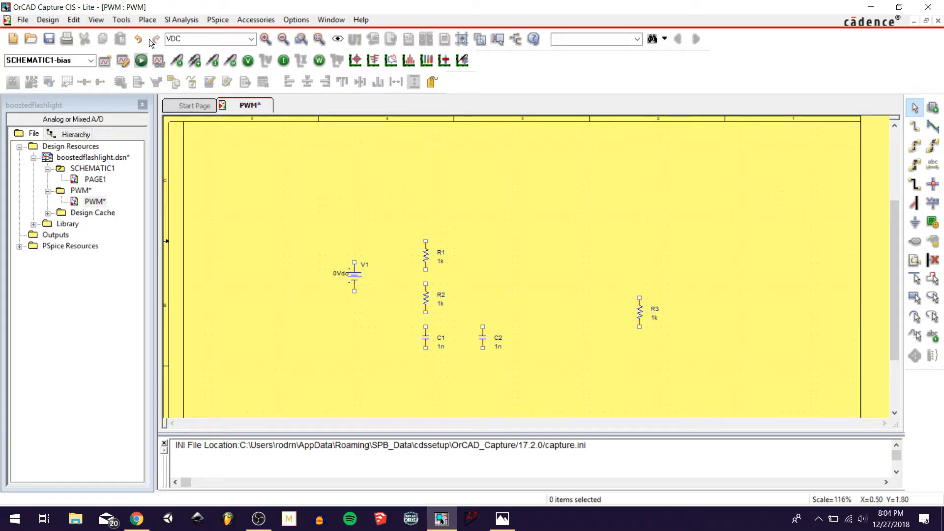
Search the part libraries for 555 and examine the available 555 timer variants
click(148, 21)
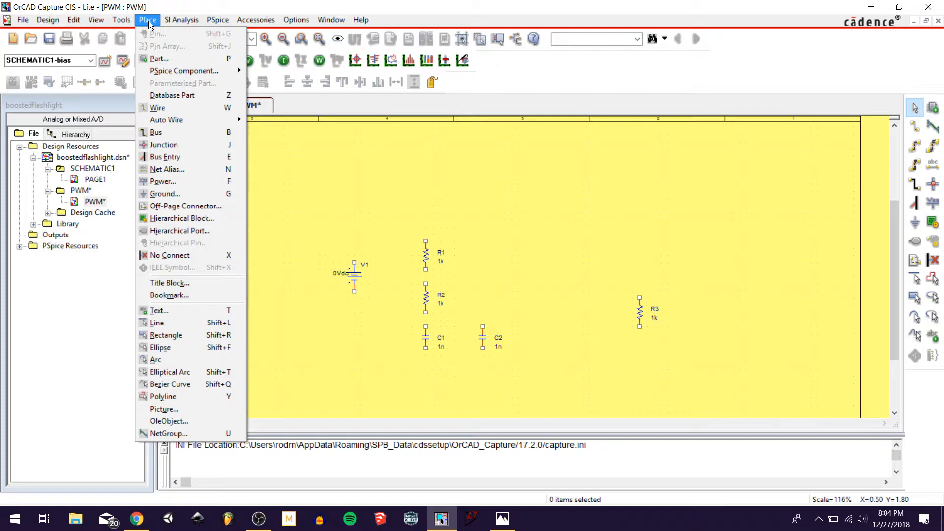
click(185, 59)
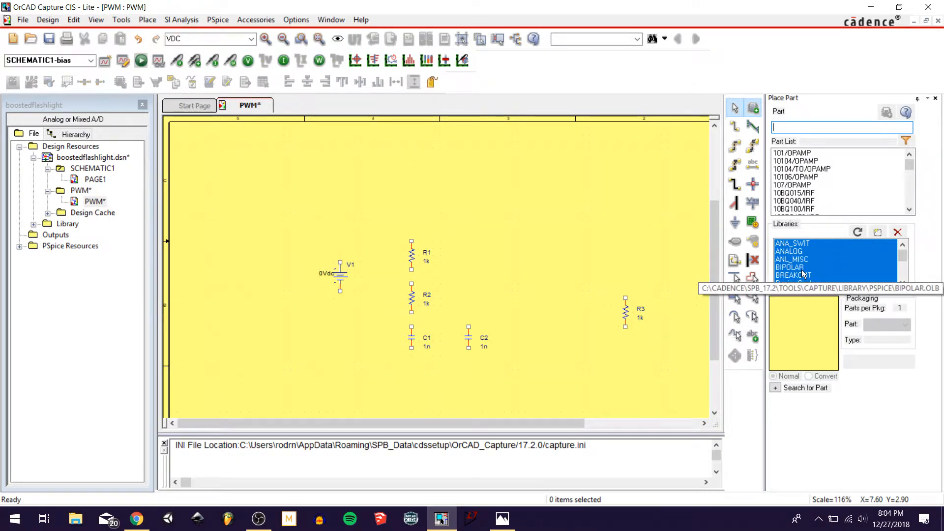
text(555alt)
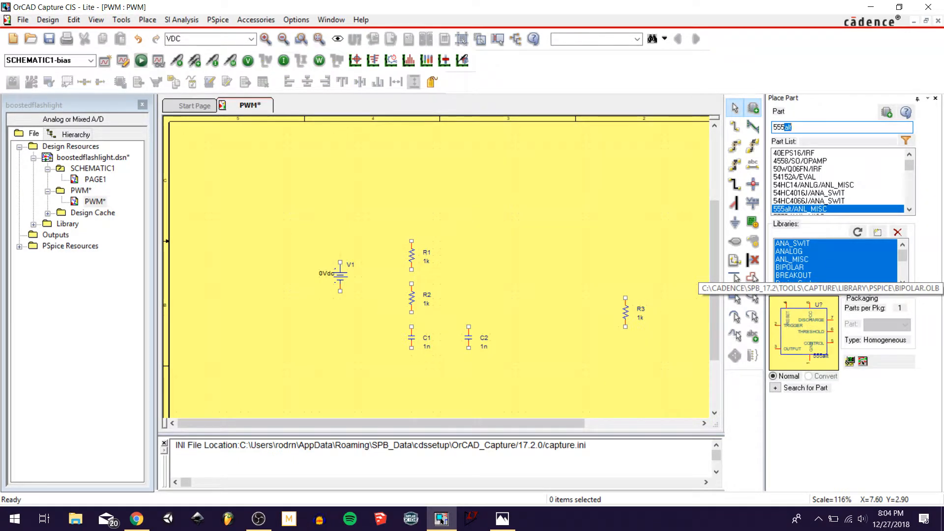
click(910, 210)
click(910, 210)
click(910, 210)
click(910, 210)
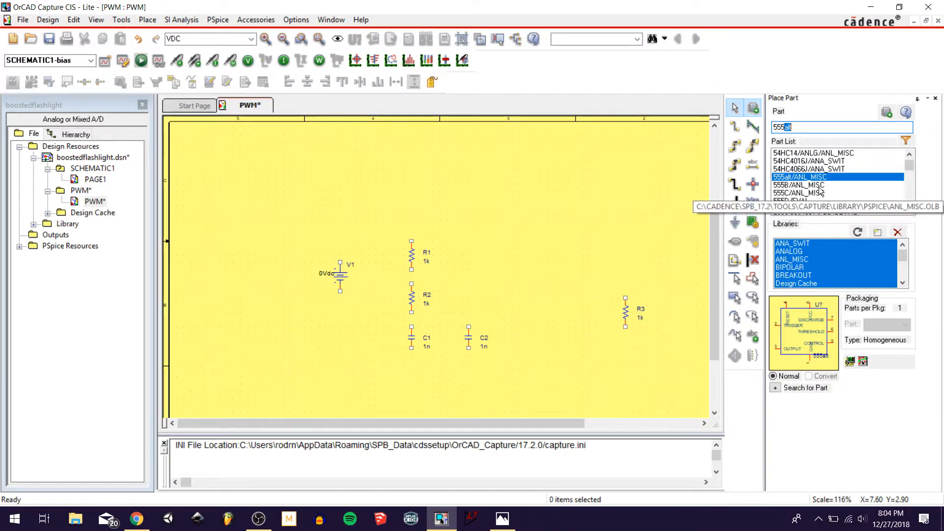
click(936, 99)
Browse the PSpice part search library's discrete bipolar transistor categories, including the power PNP parts
click(147, 20)
mouse_move(173, 72)
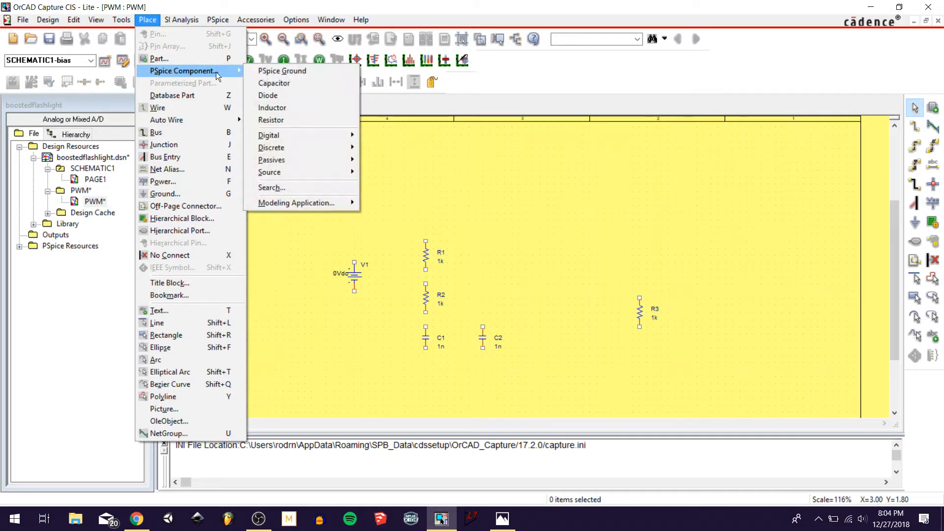
click(287, 187)
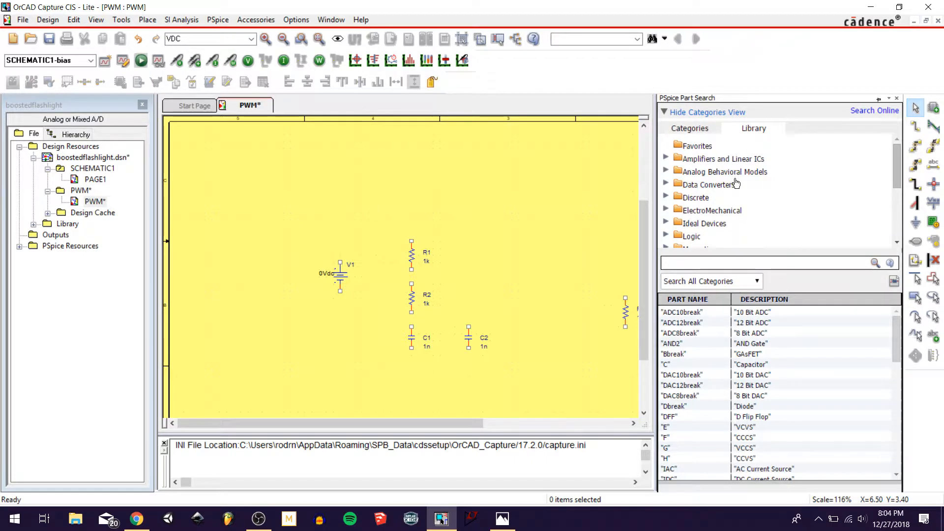
click(667, 197)
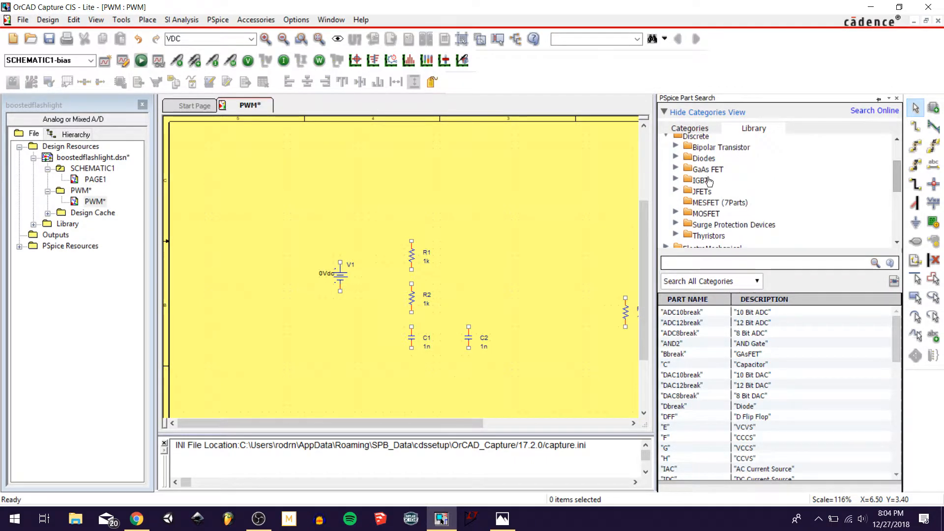
click(676, 146)
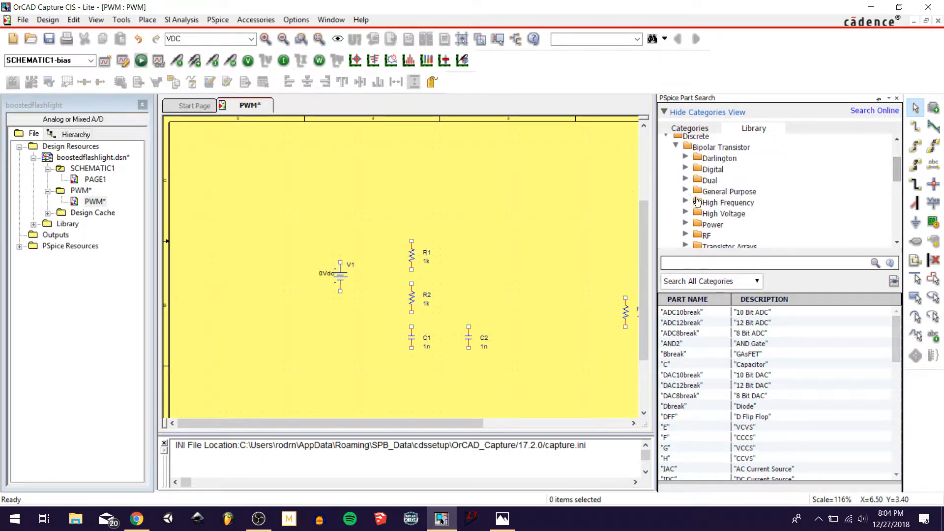
click(686, 226)
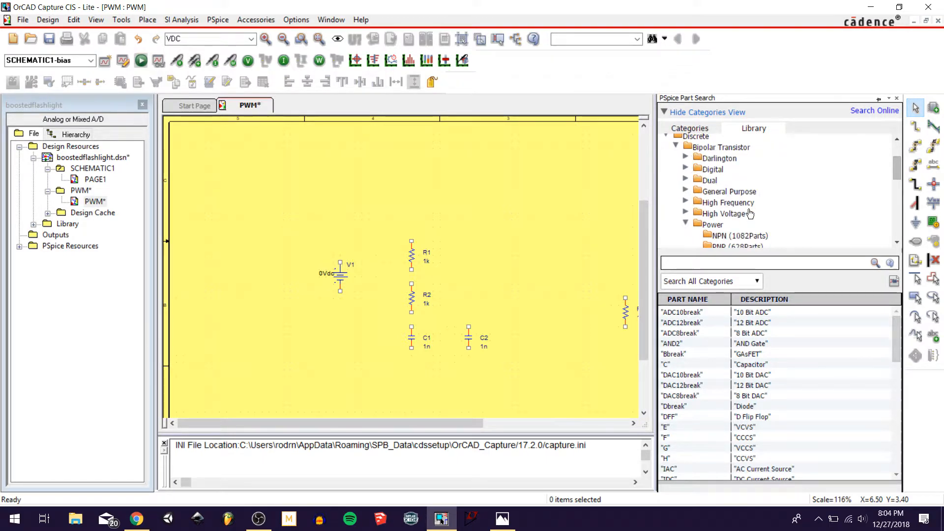
click(714, 187)
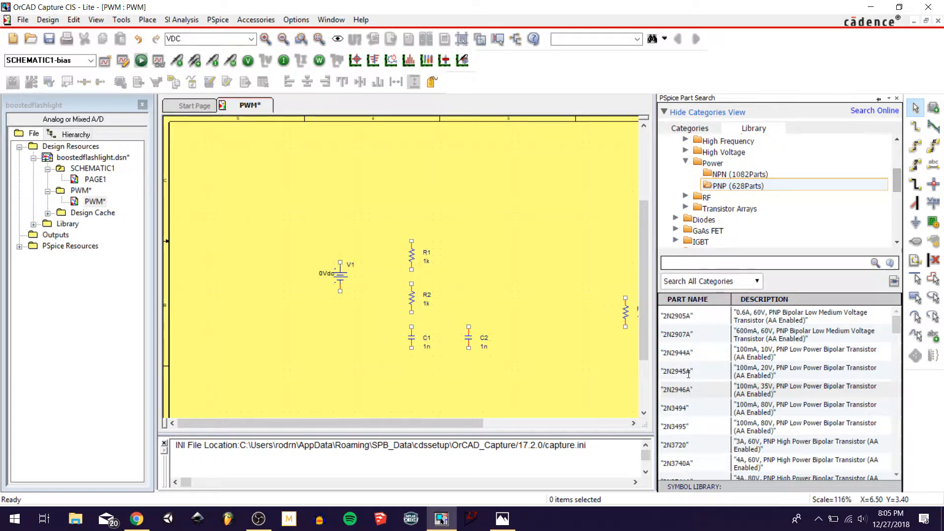
click(686, 163)
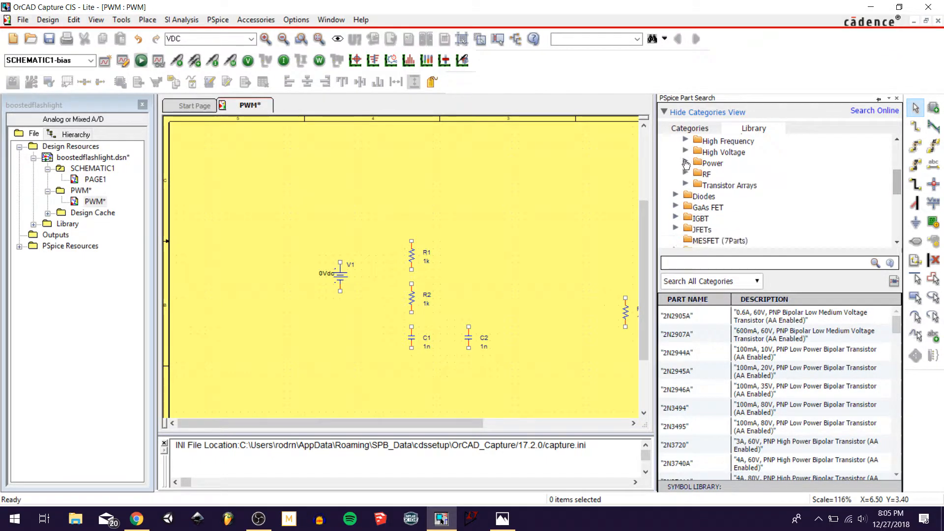
scroll(686, 162, up, 5)
click(666, 196)
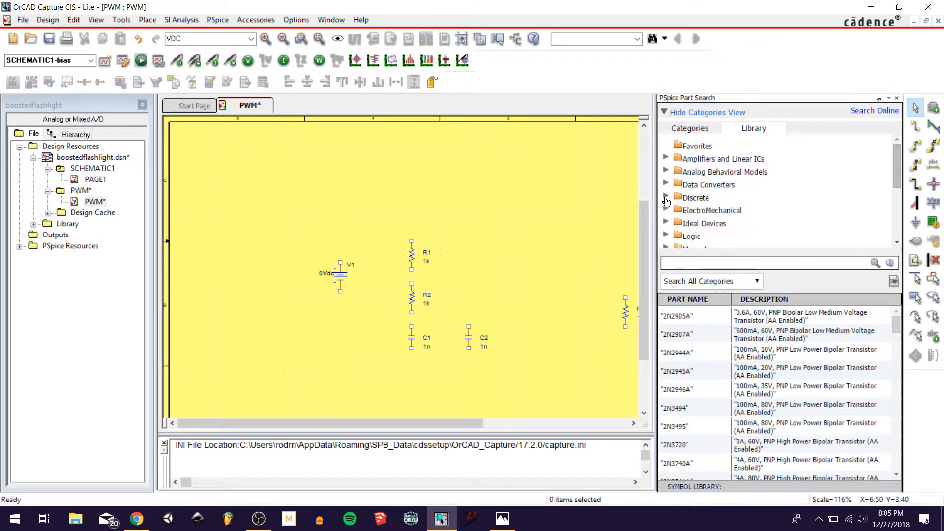
Search the PSpice parts for 555 and place one 555D timer IC between resistors R1/R2 and R3
click(703, 261)
text(555)
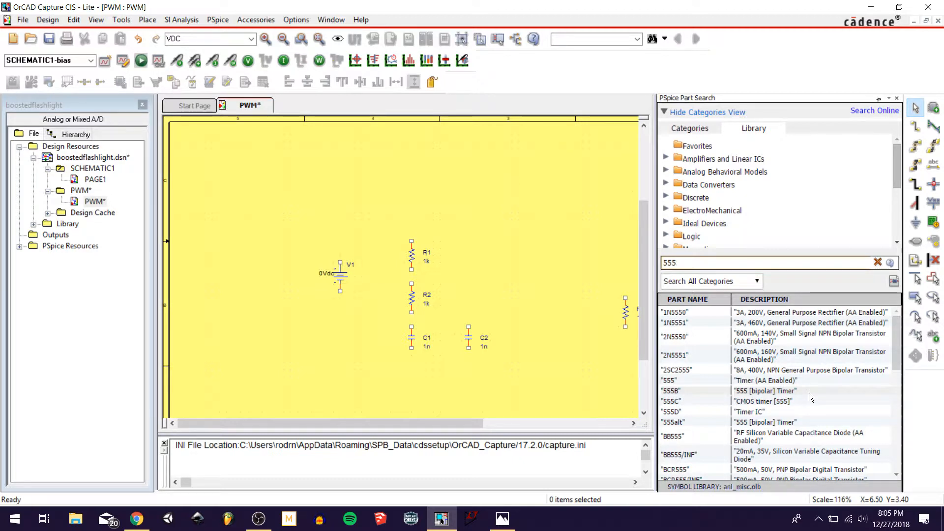
click(690, 416)
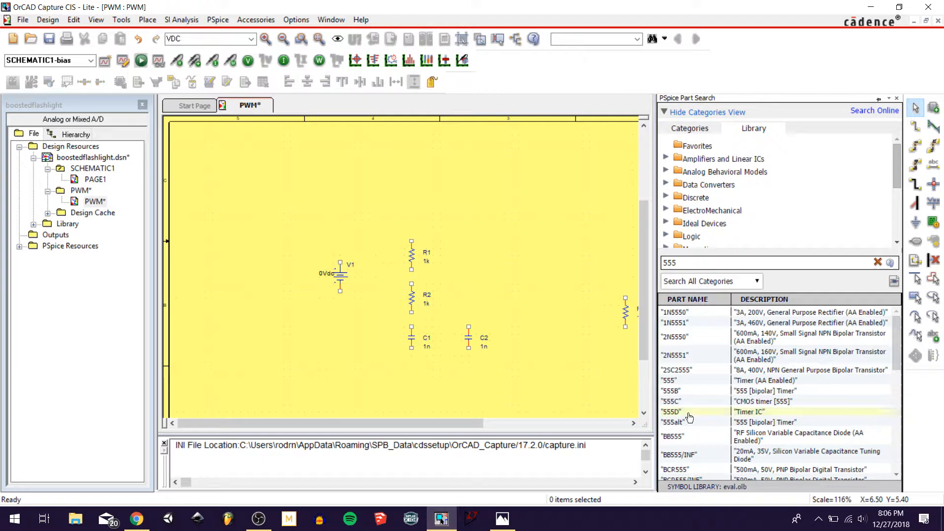
double_click(687, 413)
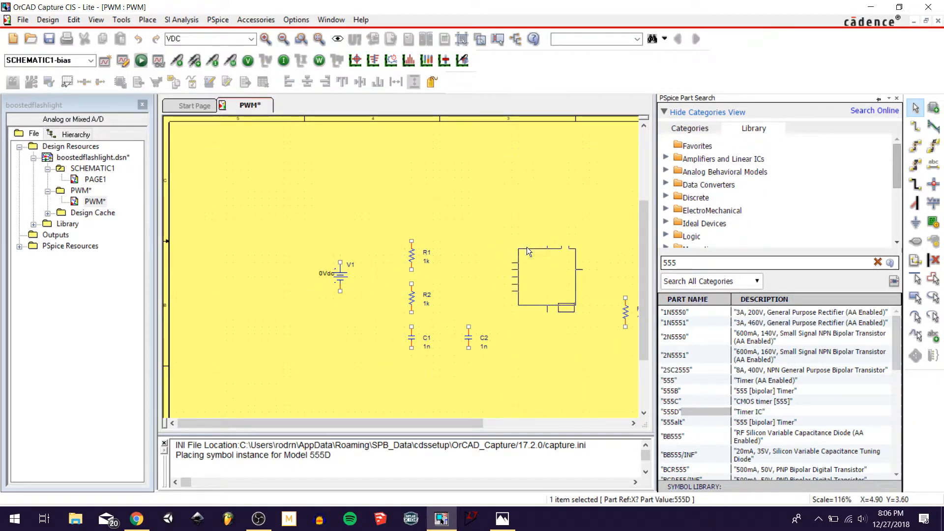
click(496, 248)
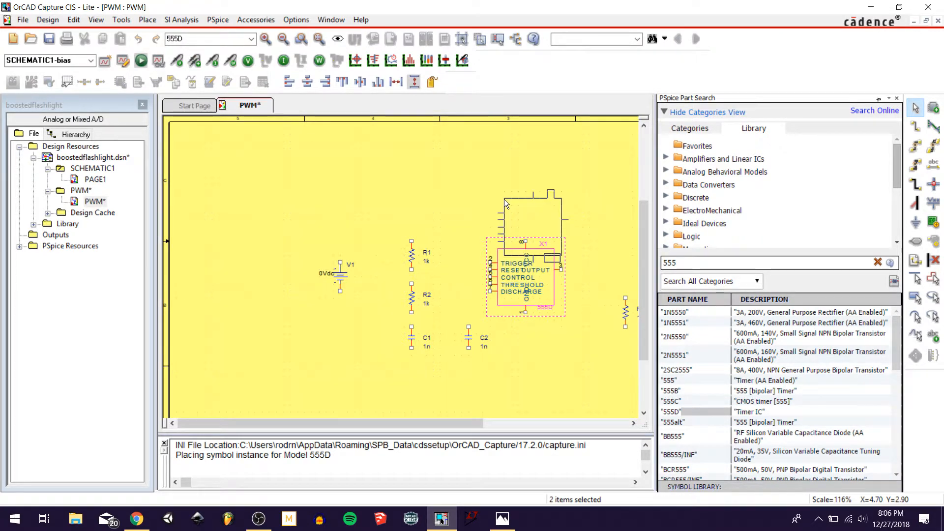
key(Escape)
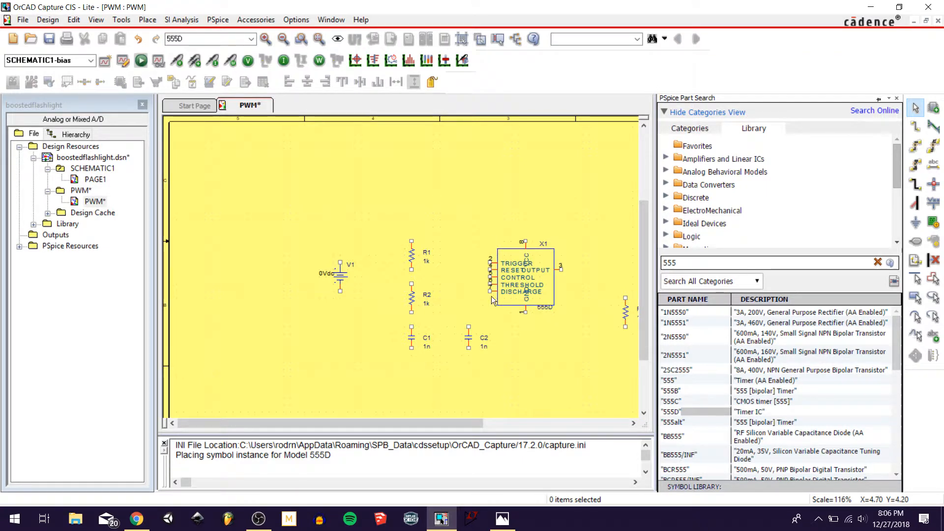
click(897, 98)
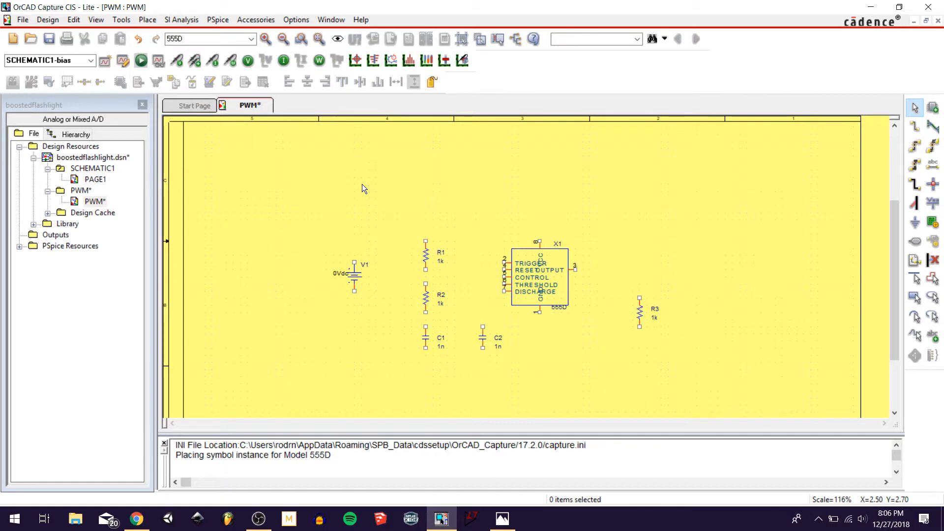
Place 0/CAPSYM ground symbols below V1, C1, C2, the 555D timer and R3
scroll(498, 212, down, 3)
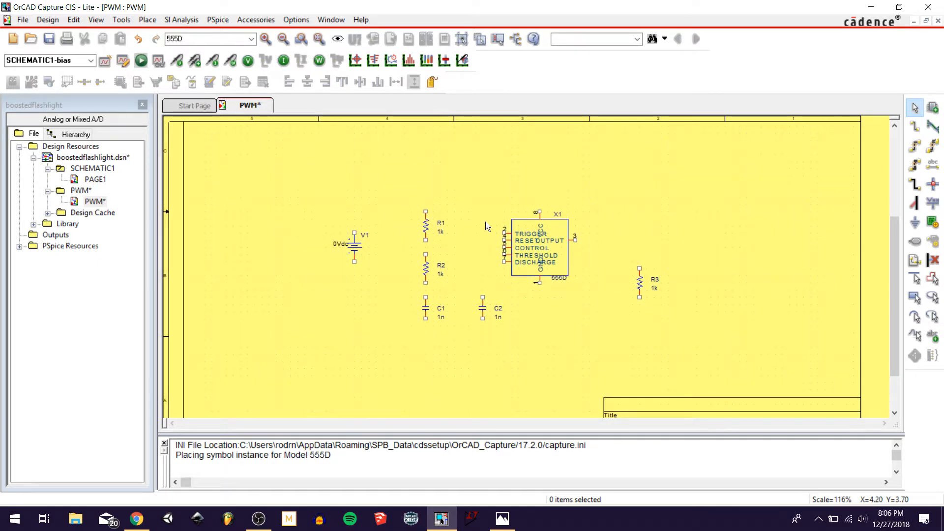
key(g)
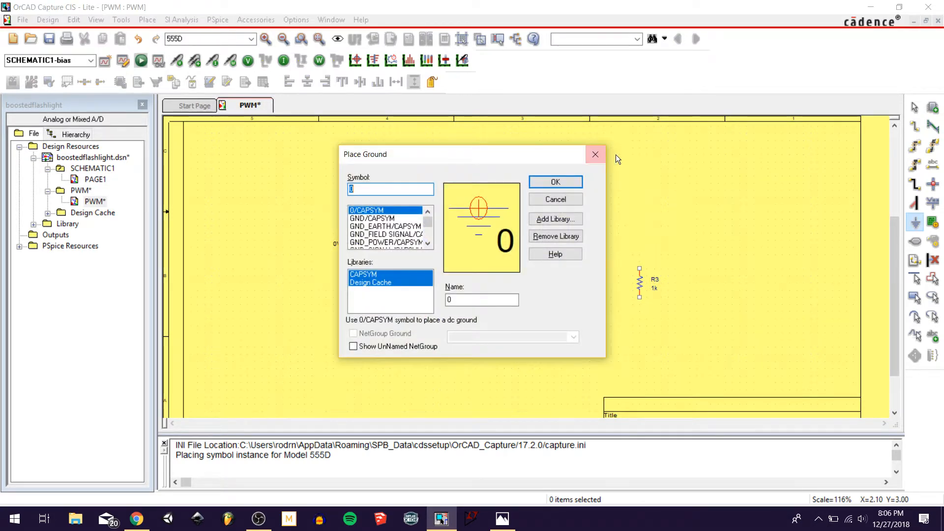
click(595, 154)
click(148, 20)
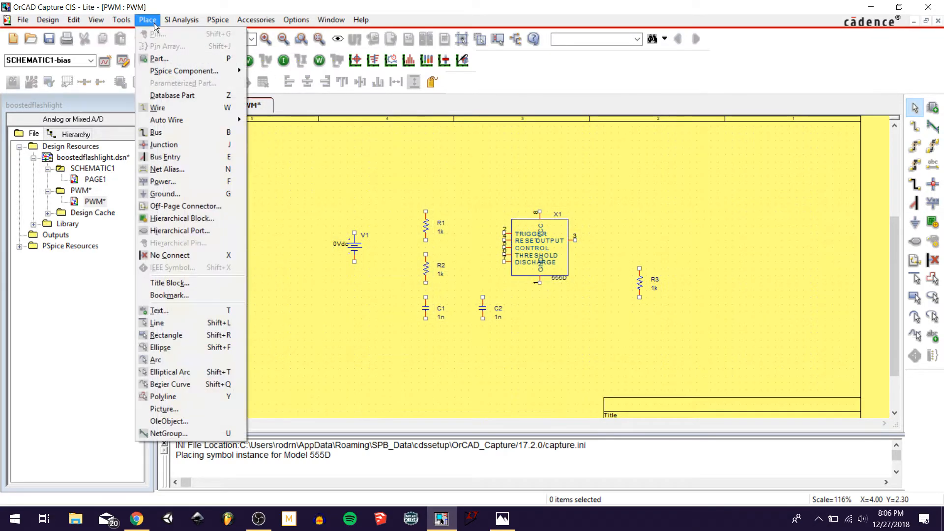
click(185, 194)
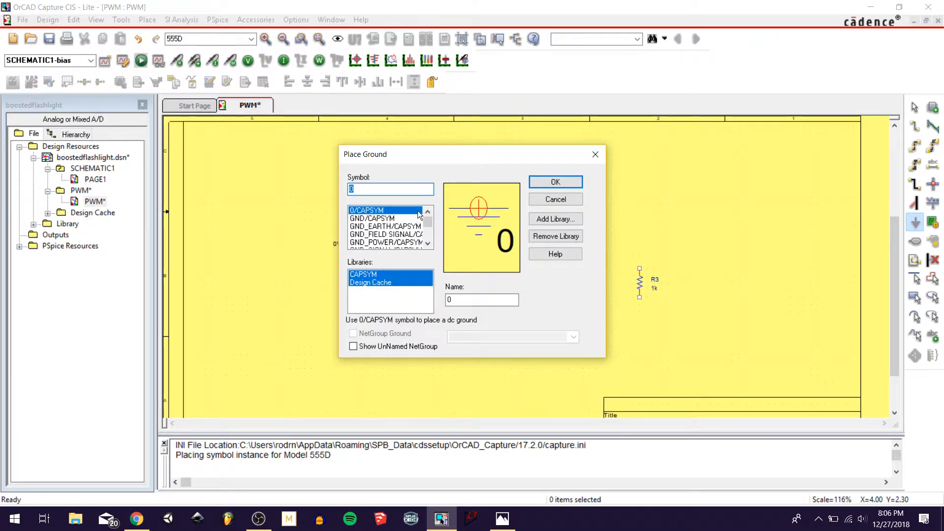
click(554, 182)
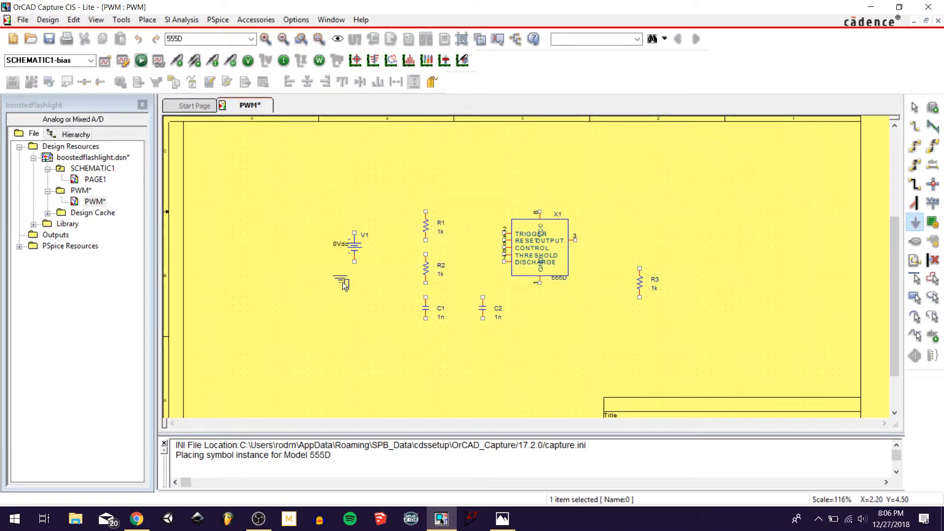
click(353, 283)
click(427, 339)
click(484, 340)
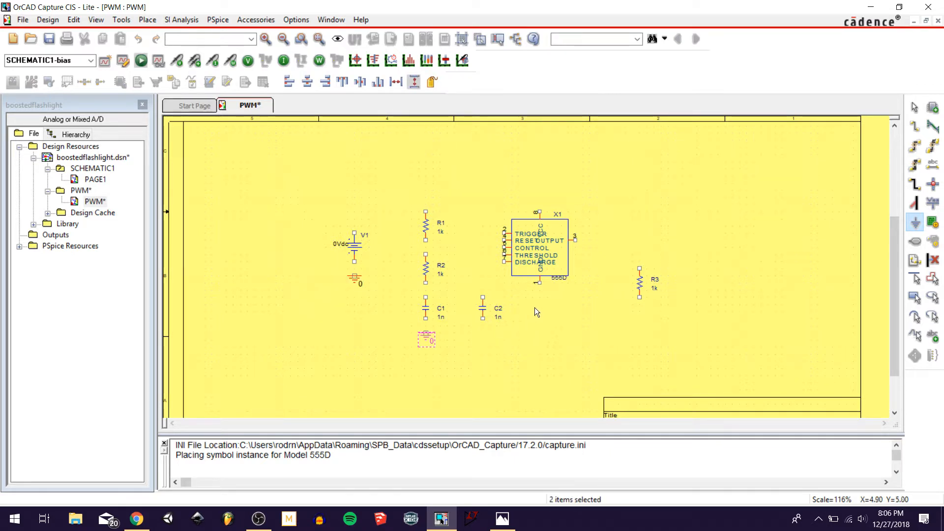
click(541, 303)
click(641, 317)
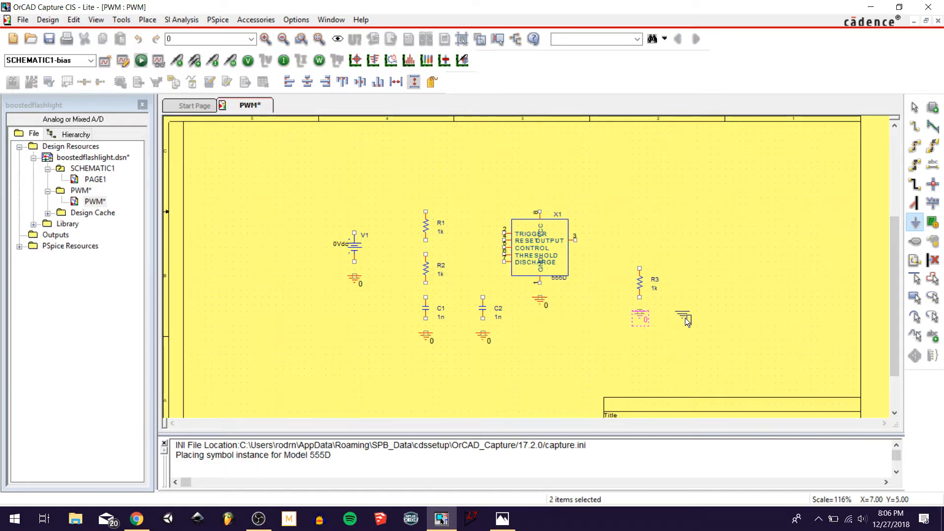
key(Escape)
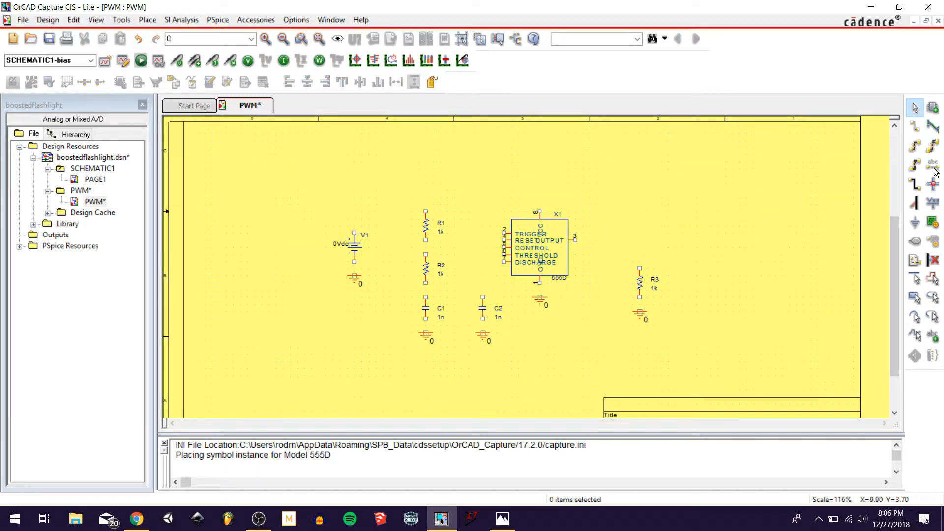
Wire the negative terminal of V1 to the ground symbol below it
click(915, 126)
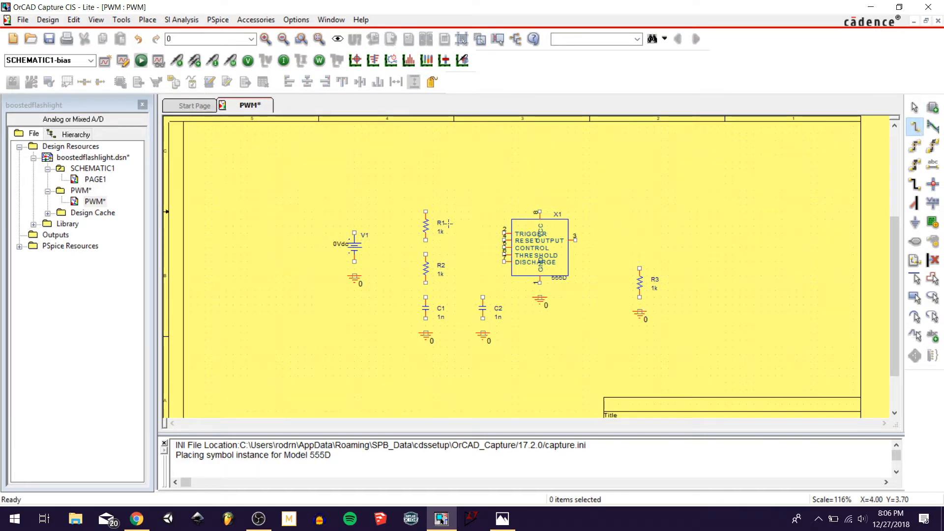
click(354, 261)
click(354, 276)
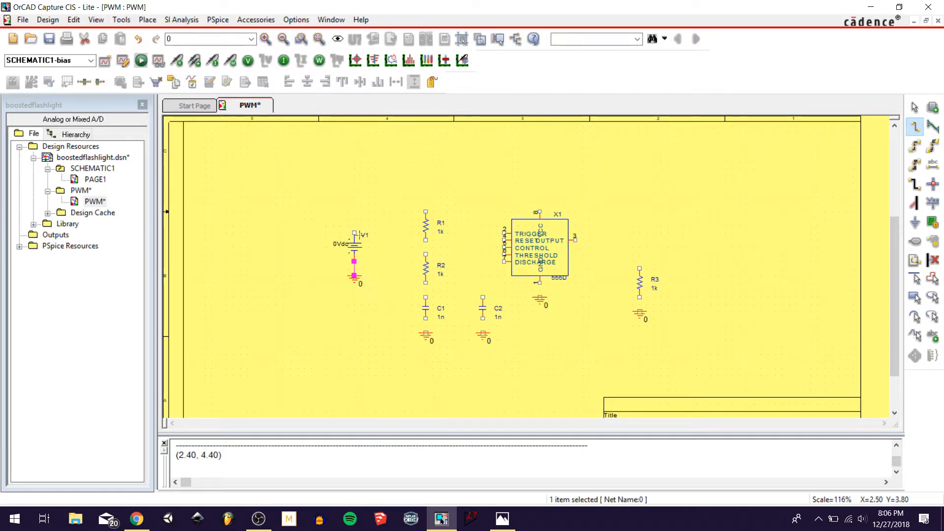
Wire V1's positive terminal to the timer's VCC pin 8 and join R1's upper end to that supply wire
click(354, 232)
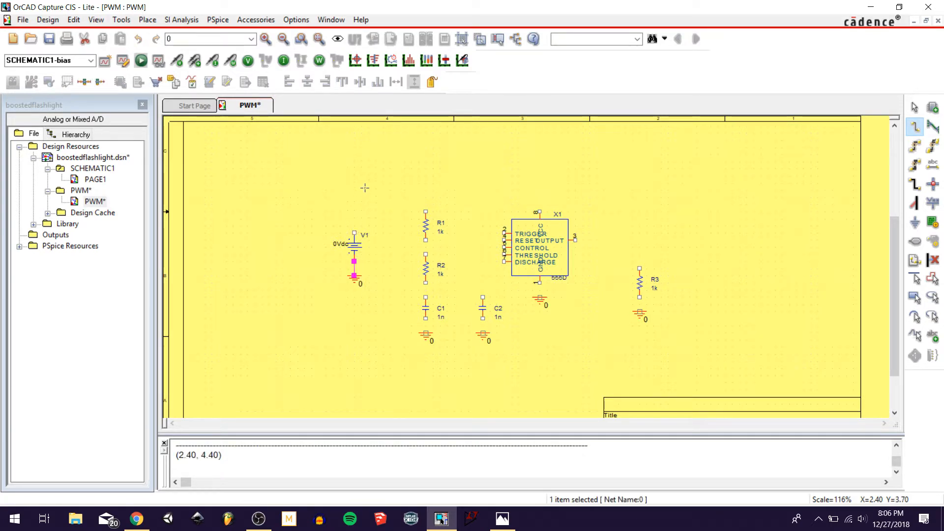
click(540, 189)
click(540, 212)
click(426, 212)
click(426, 190)
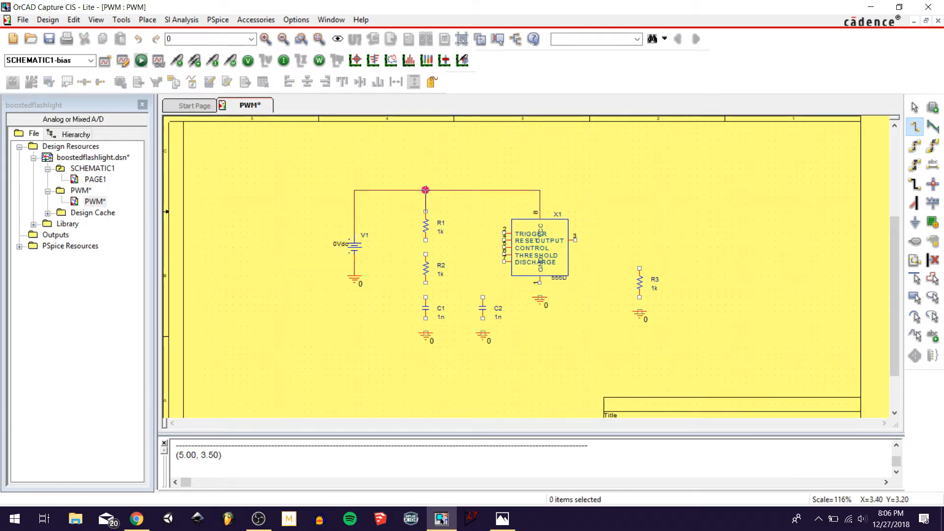
Wire R1, R2 and C1 in series down to the ground symbol below C1
click(425, 240)
click(425, 255)
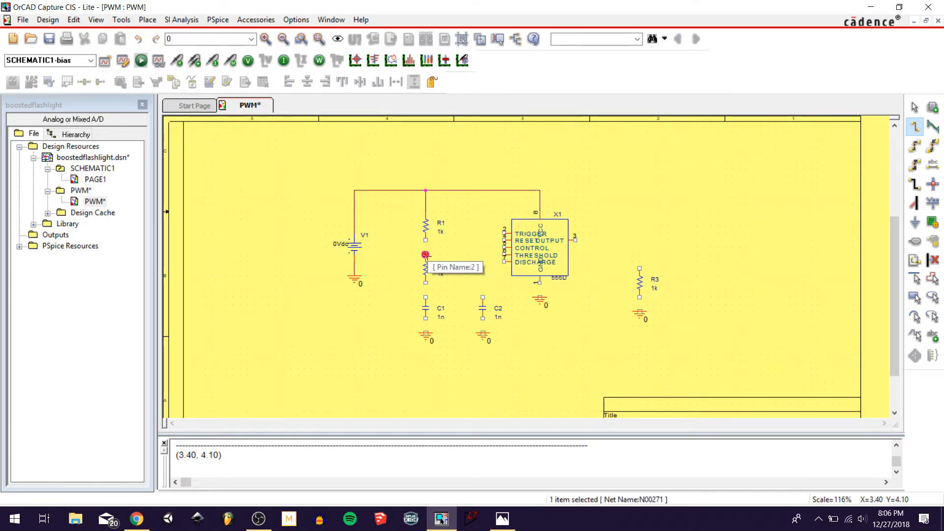
click(426, 283)
click(425, 297)
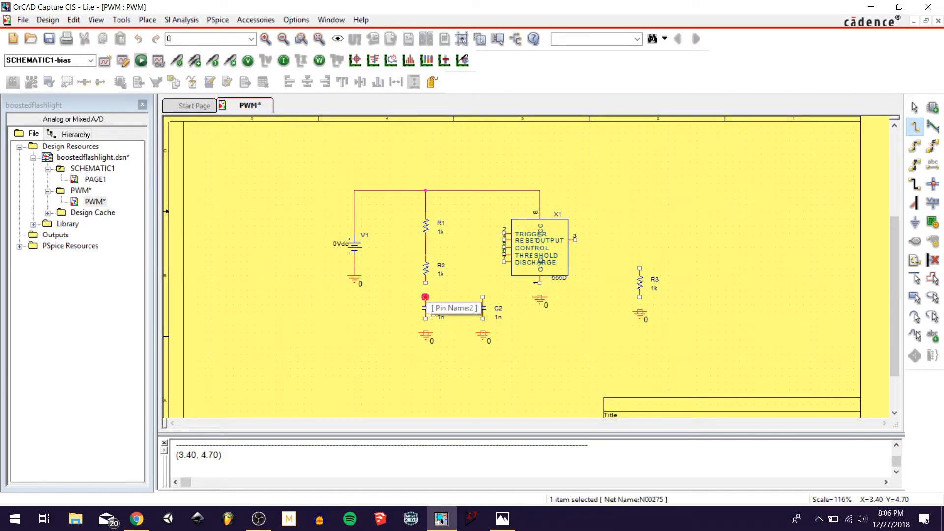
click(425, 318)
click(425, 333)
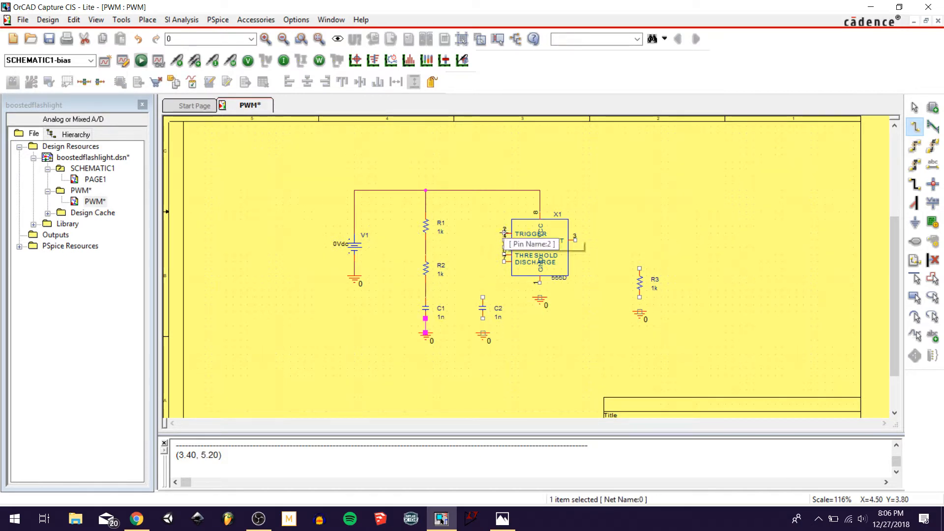
Wire C2's lower end to its ground symbol and its upper end to the timer's CONTROL pin 5
click(483, 318)
click(482, 333)
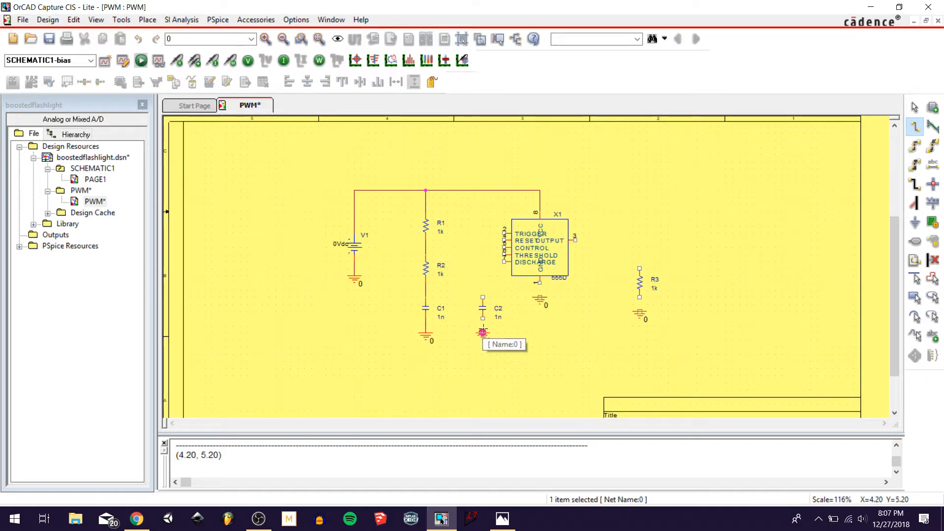
click(483, 297)
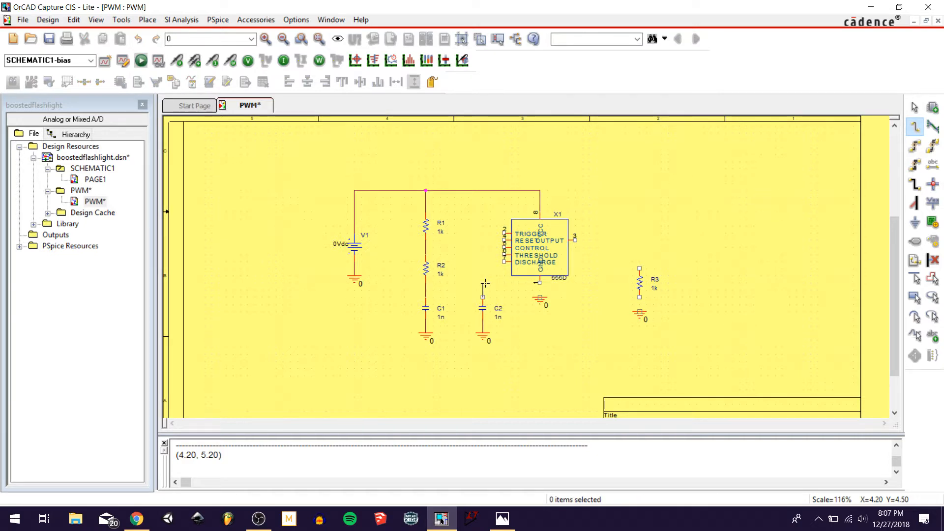
click(504, 246)
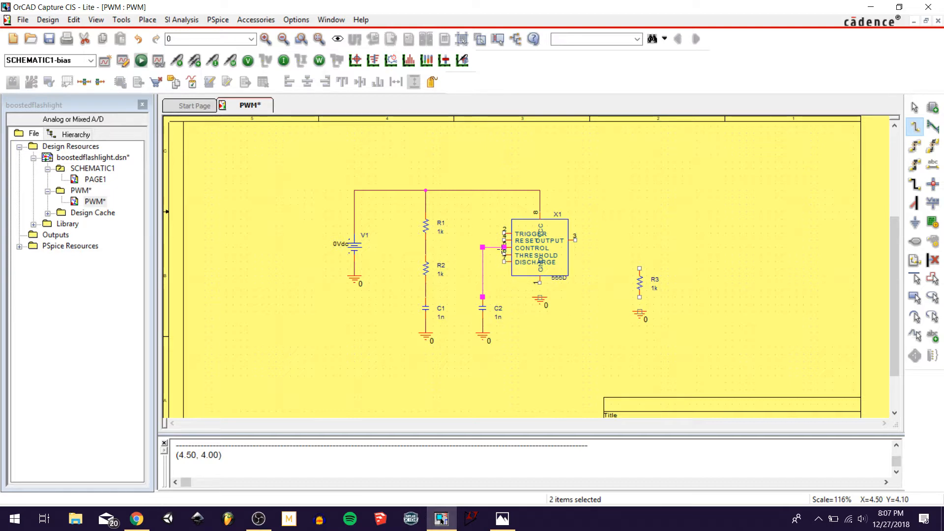
Wire the timer's TRIGGER pin 2 to the node between R2 and C1, and join THRESHOLD pin 6 to that wire
click(503, 233)
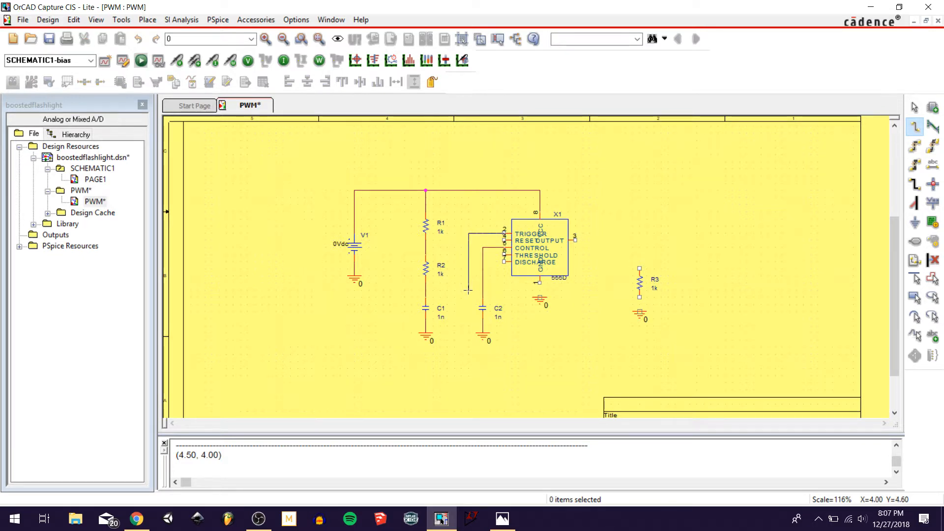
click(468, 290)
click(426, 290)
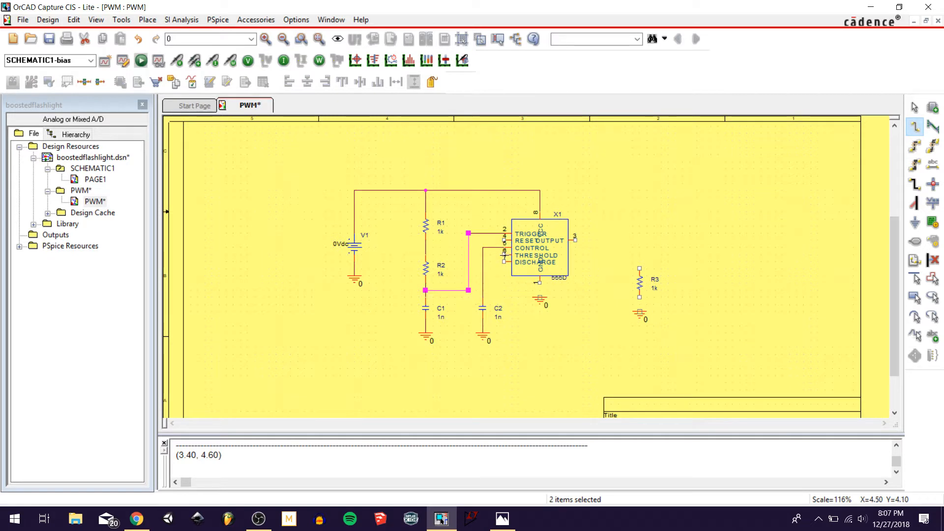
drag(504, 255, 469, 255)
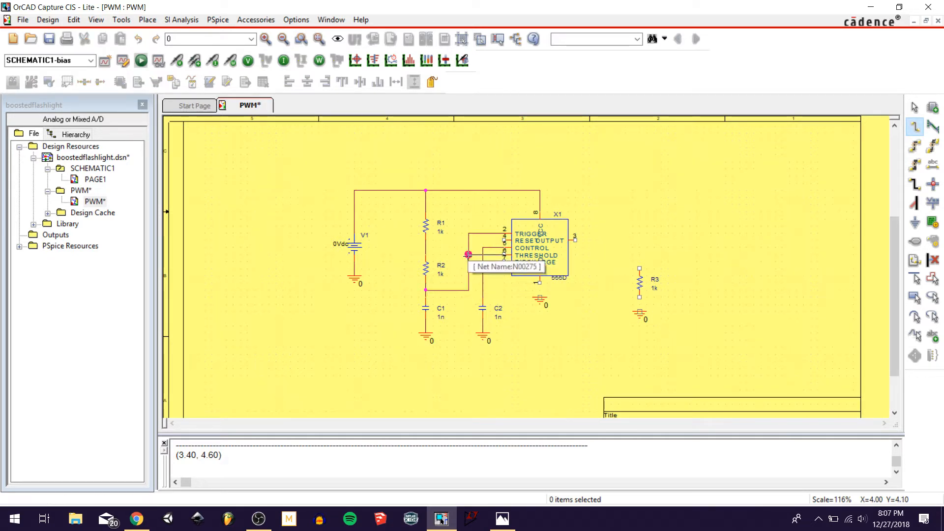
Finish the THRESHOLD pin 6 wire on the TRIGGER wire and connect DISCHARGE pin 7 to the node between R1 and R2
click(468, 255)
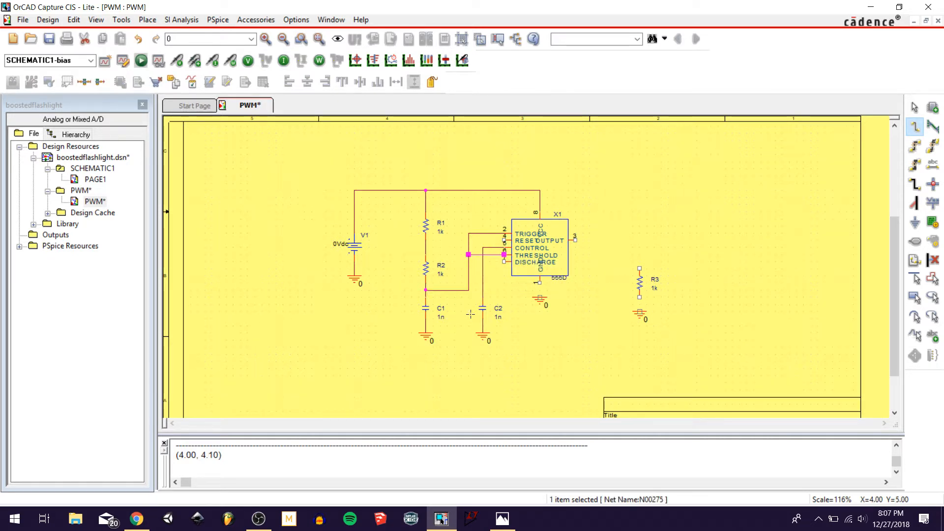
click(503, 262)
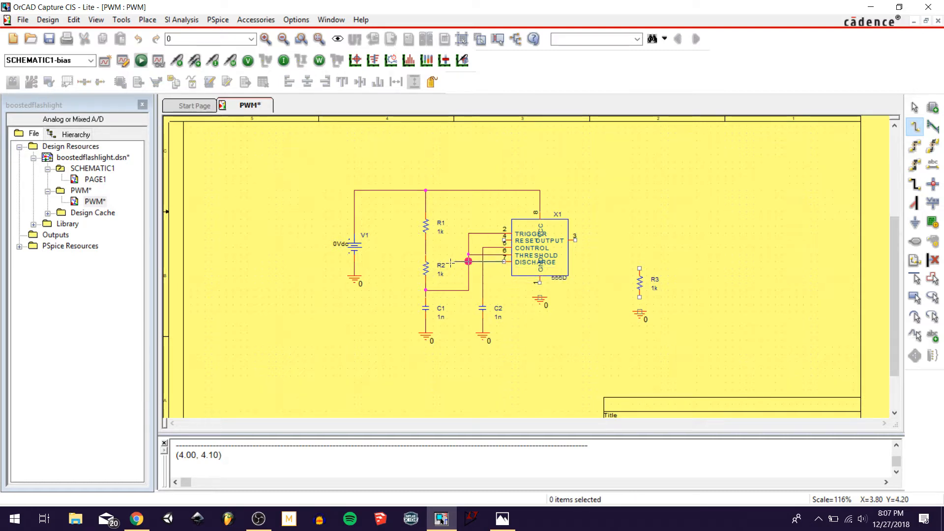
click(448, 261)
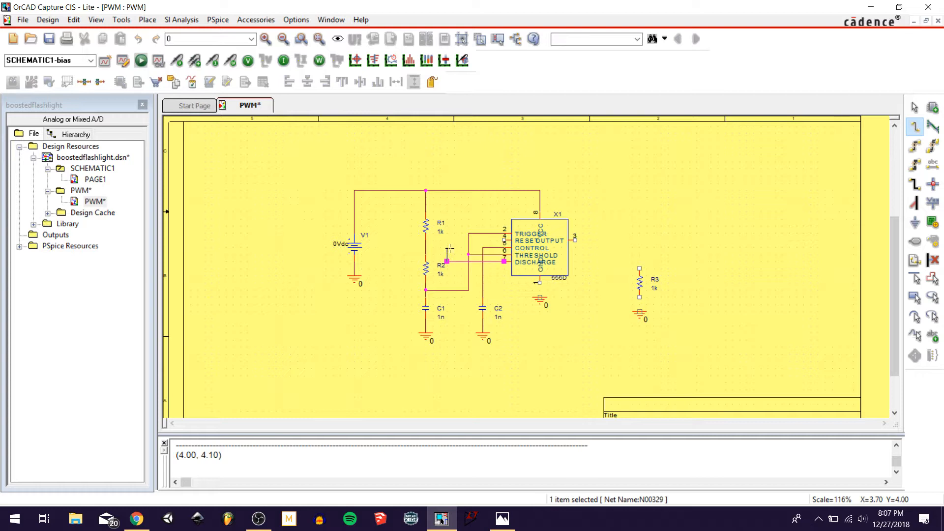
click(426, 248)
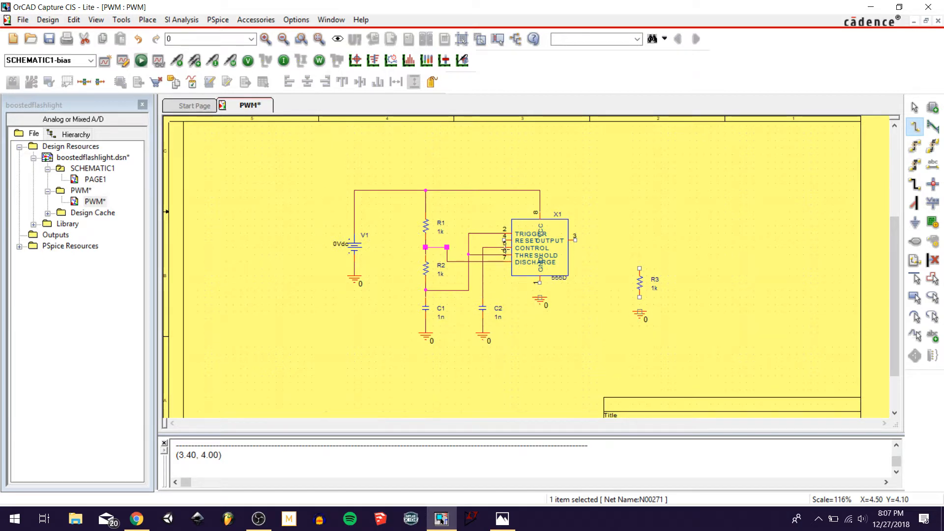
Wire the timer's RESET pin 4 up to the supply wire and its GND pin 1 to the ground symbol below
click(505, 240)
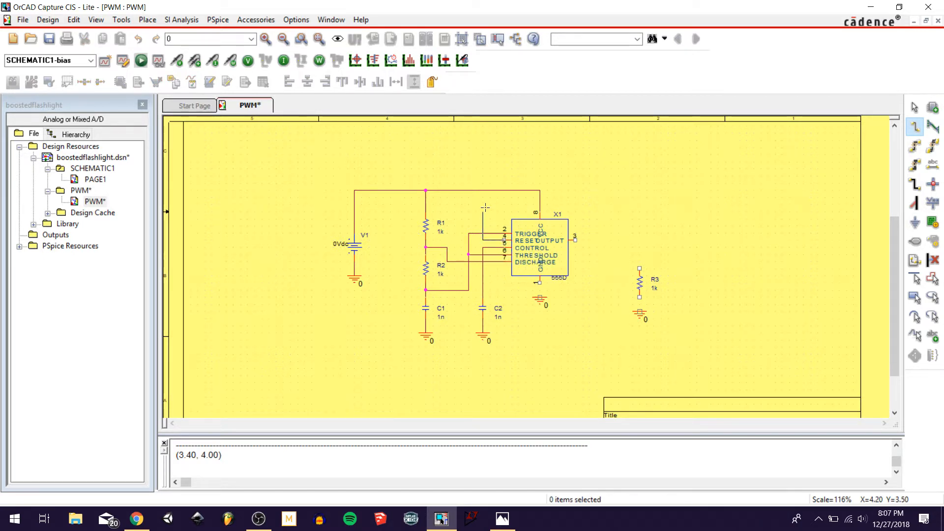
click(482, 189)
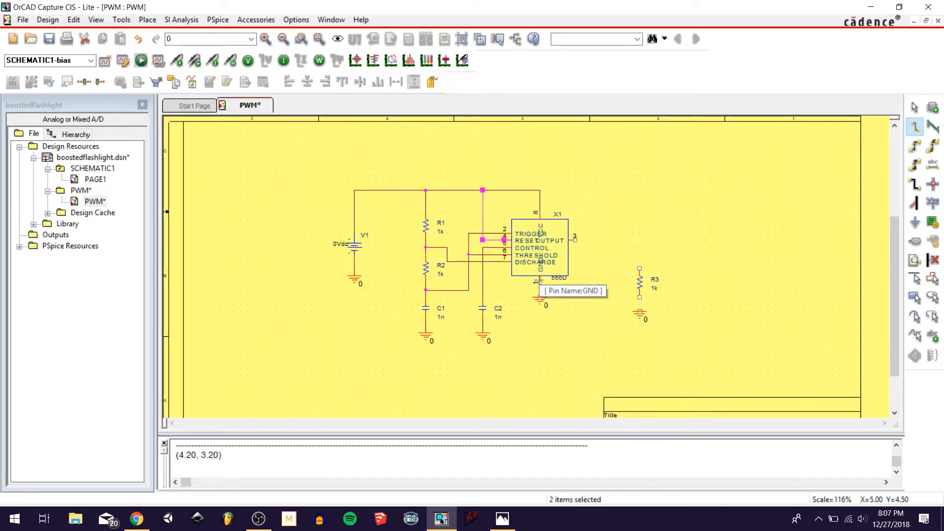
click(539, 282)
click(539, 297)
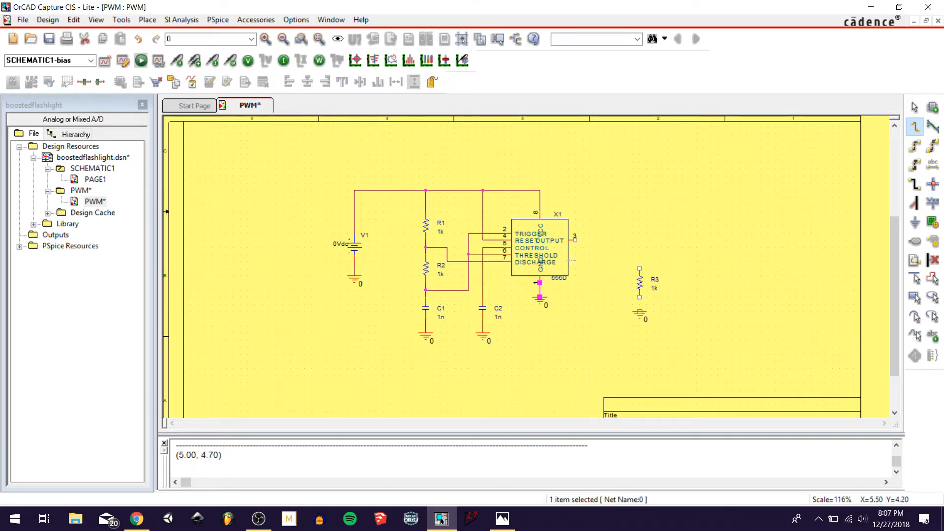
Wire the timer's OUTPUT pin 3 to R3's upper end and R3's lower end to its ground symbol
click(576, 239)
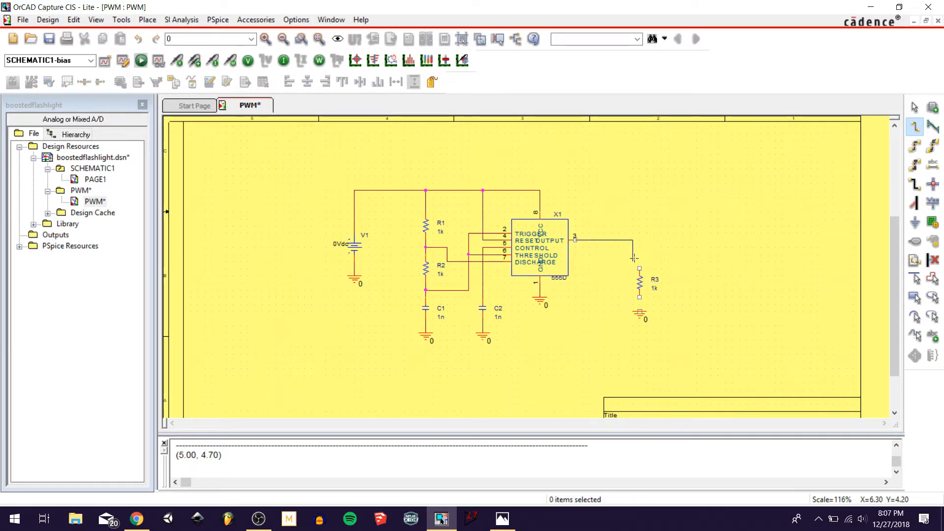
click(640, 268)
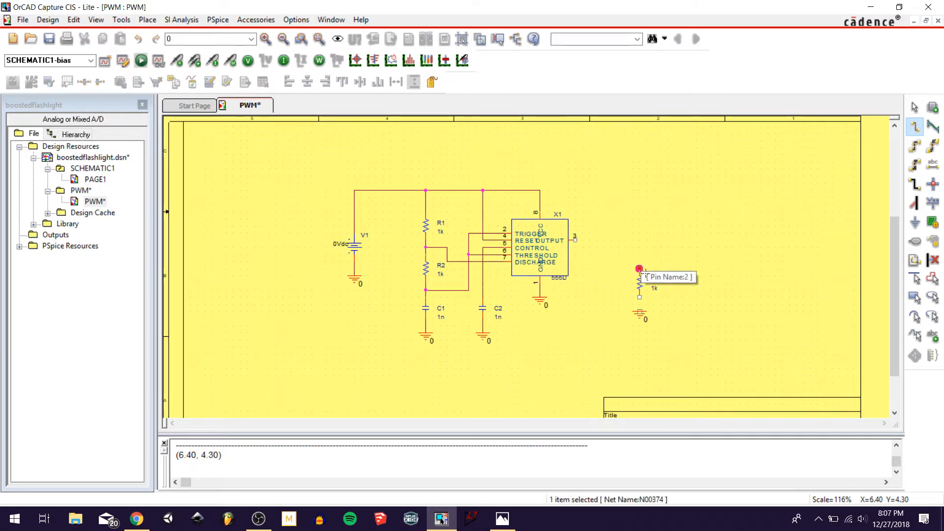
click(640, 297)
click(640, 311)
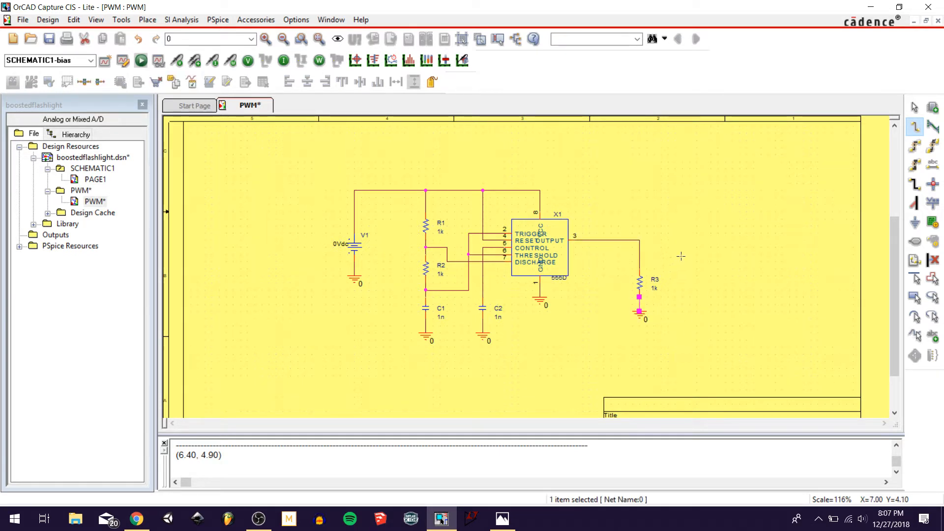
key(Escape)
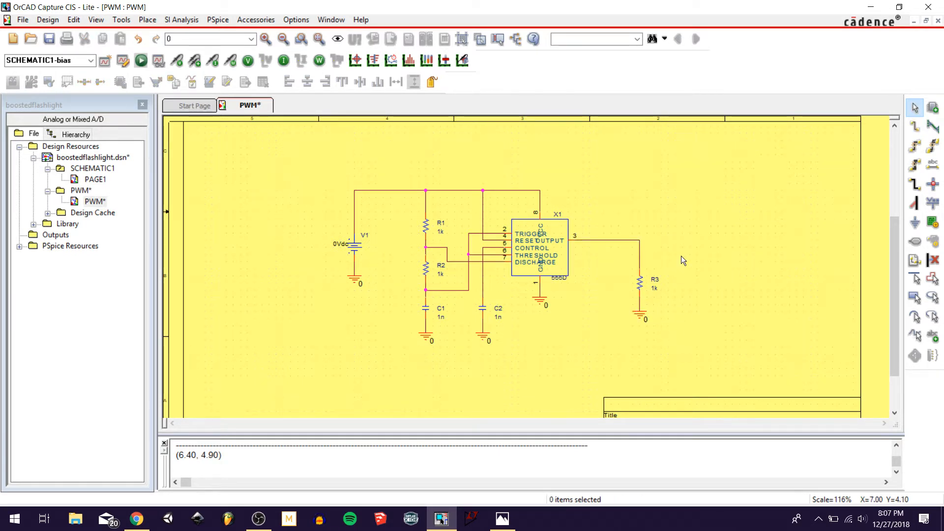
Set the V1 source voltage to 3Vdc
double_click(338, 243)
text(3Vdc)
key(Return)
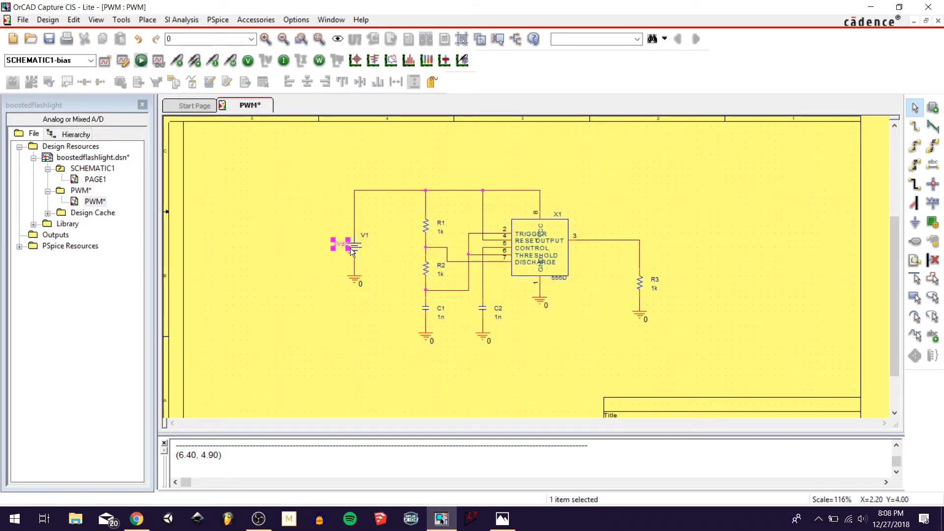
Set R1's value to 80k and R2's value to 10k
double_click(441, 231)
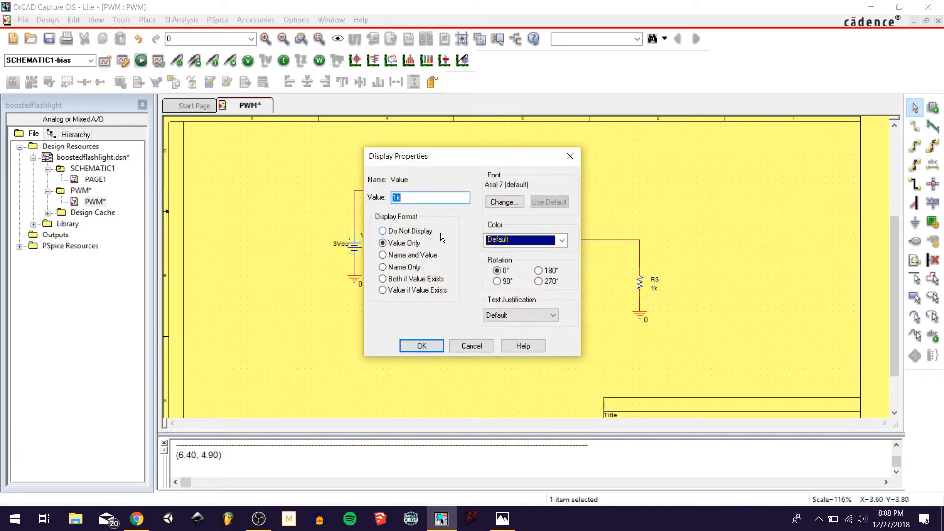
text(10k)
key(Return)
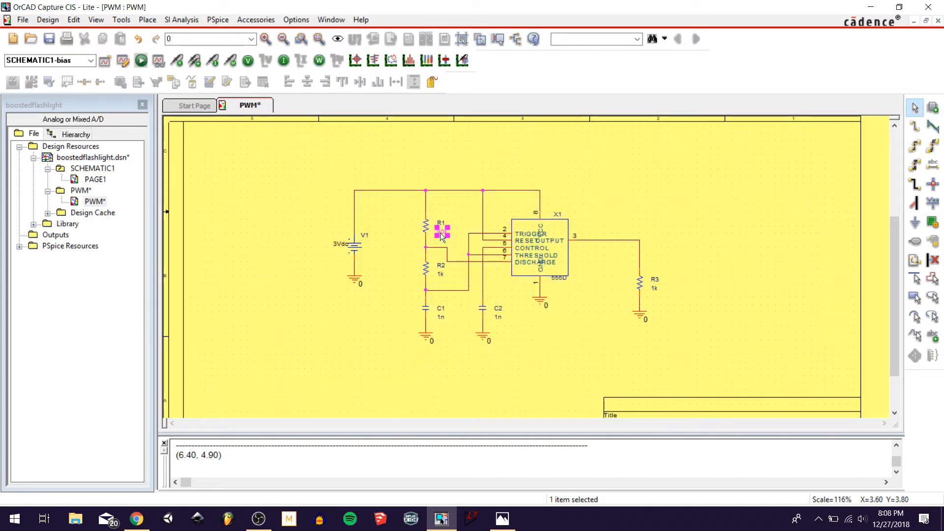
double_click(441, 275)
text(10k)
key(Return)
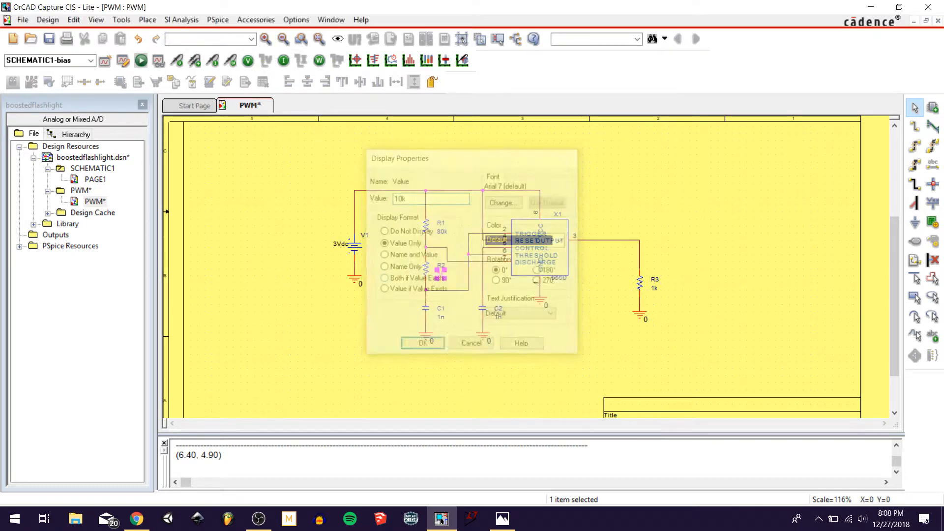
Set C1's value to 100pF and C2's value to 10nF
double_click(442, 316)
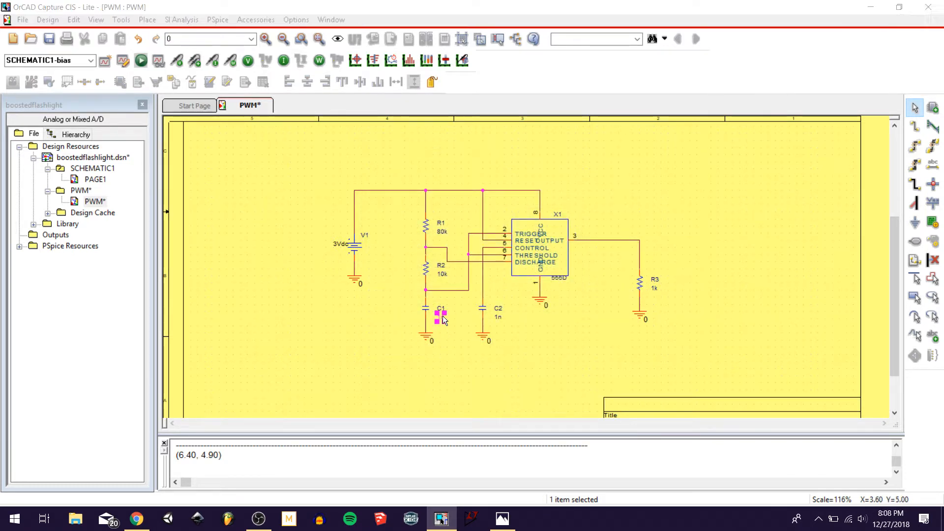
text(10pF)
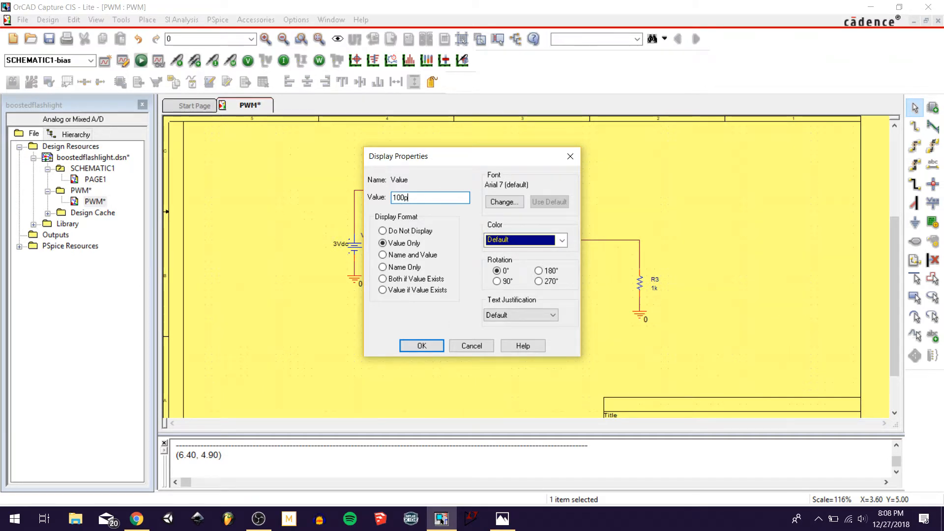
key(Return)
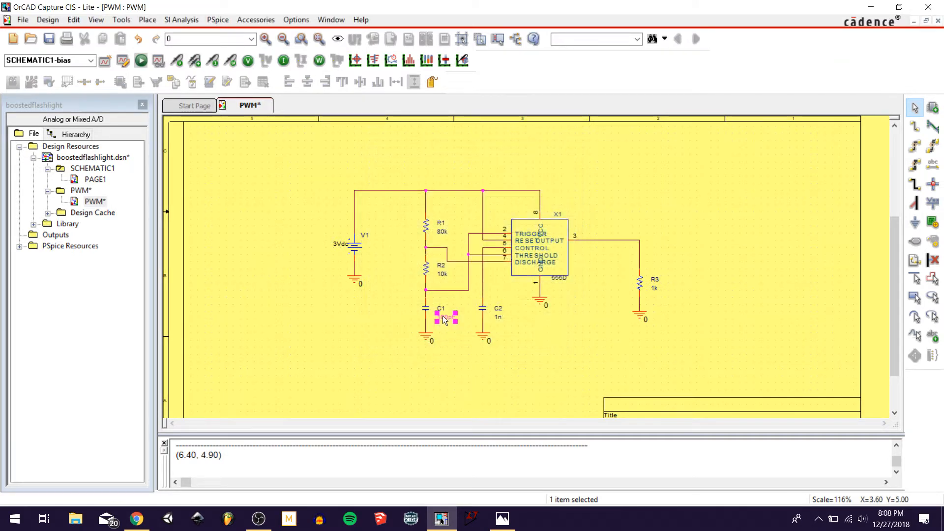
double_click(497, 318)
text(10nF)
key(Return)
click(726, 269)
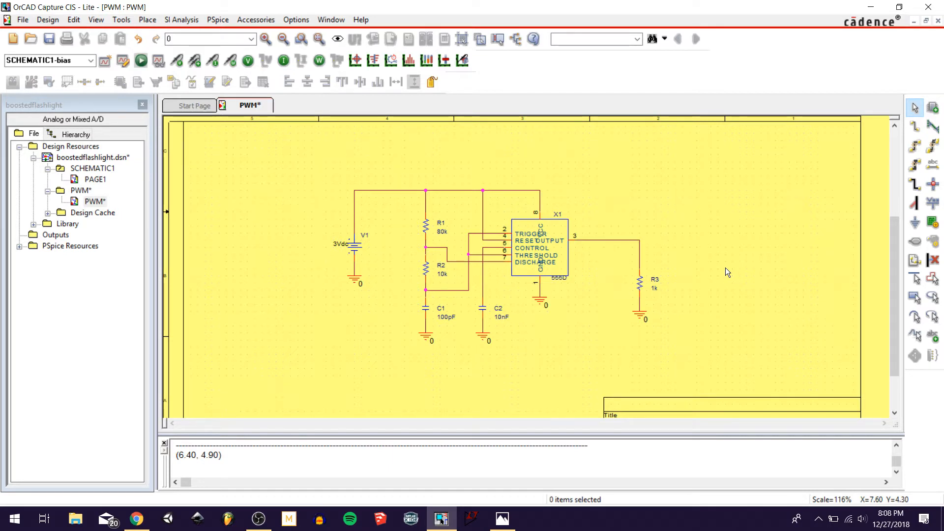
Save the PWM page and make the PWM schematic folder the design root, saving the design for the change
click(50, 39)
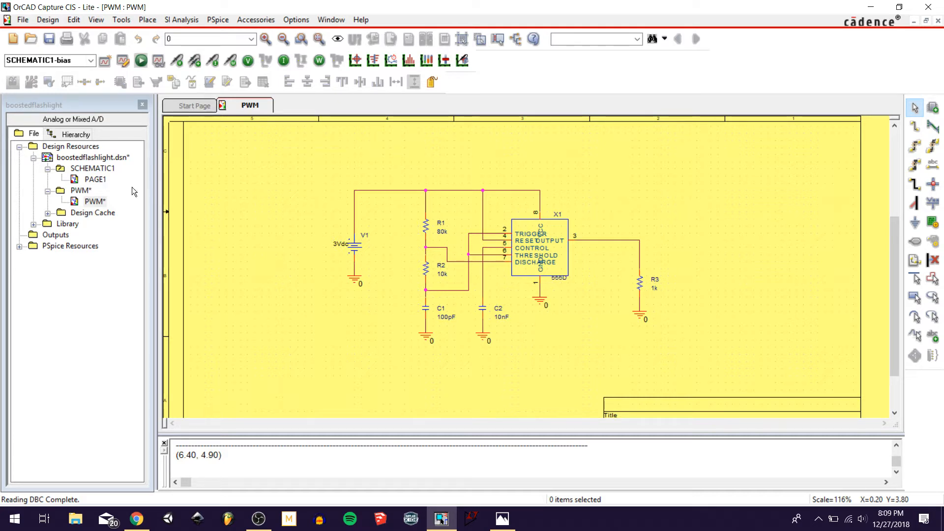
click(81, 191)
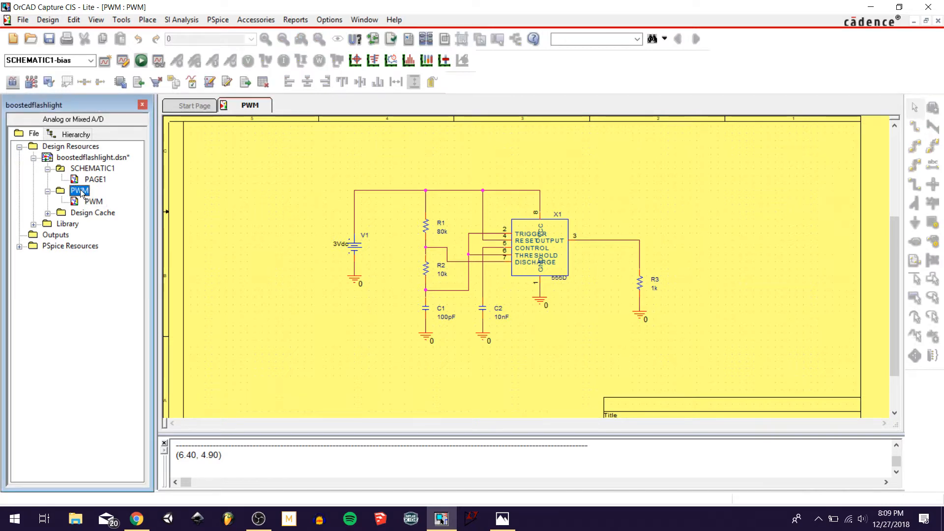
right_click(111, 191)
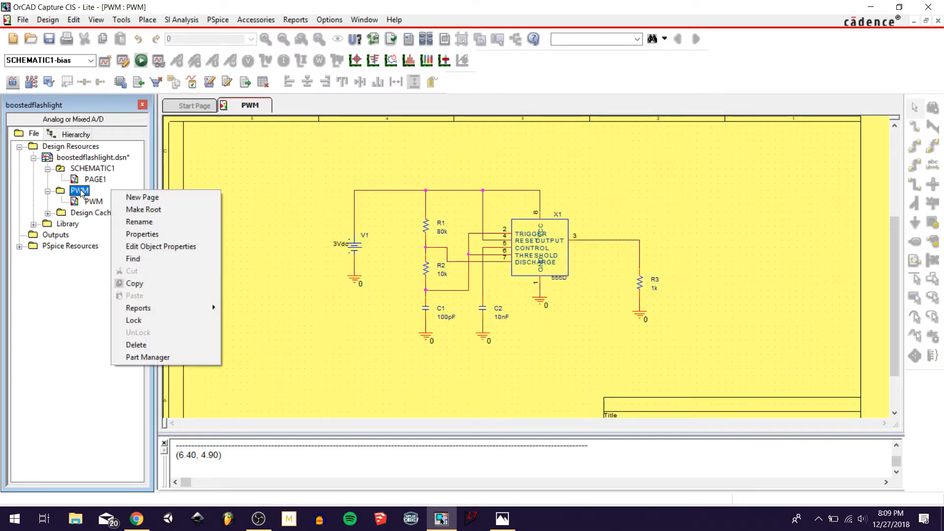
click(138, 211)
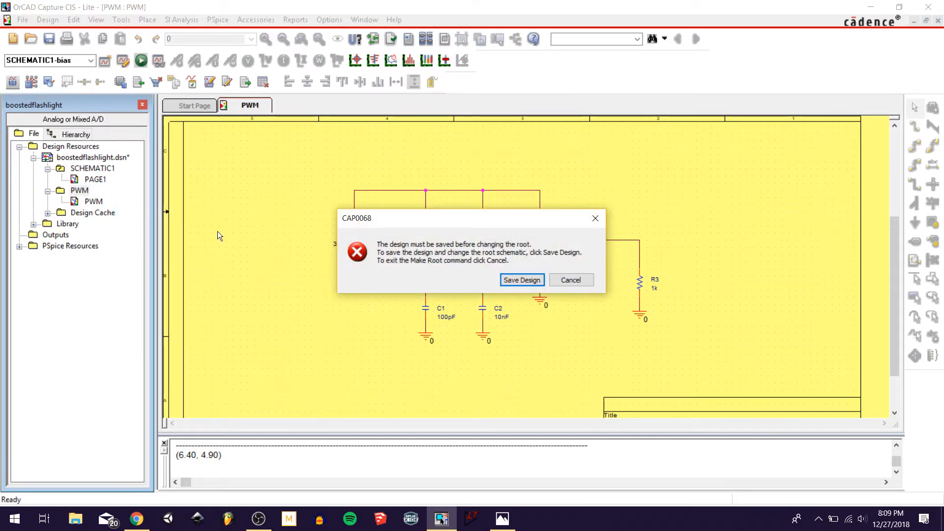
click(520, 279)
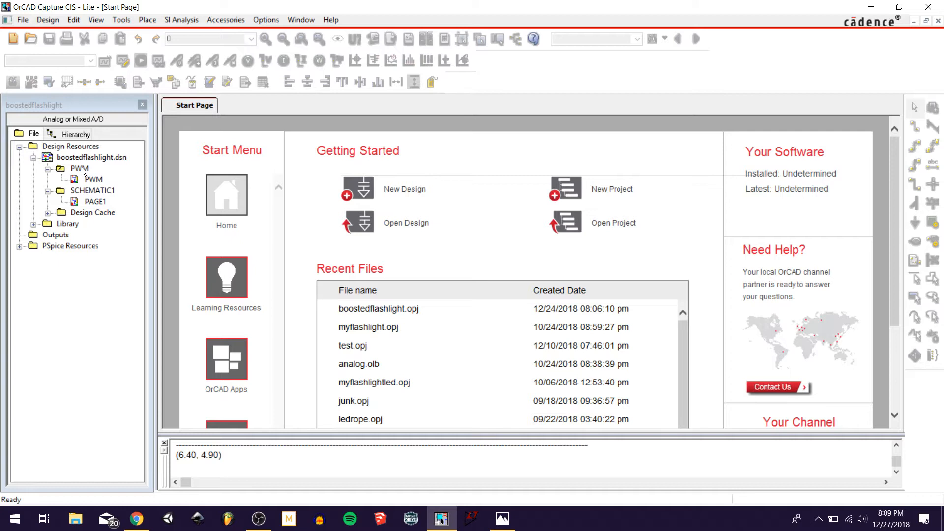
Reopen the PWM page and create a new PSpice simulation profile named pwmTrans
double_click(93, 179)
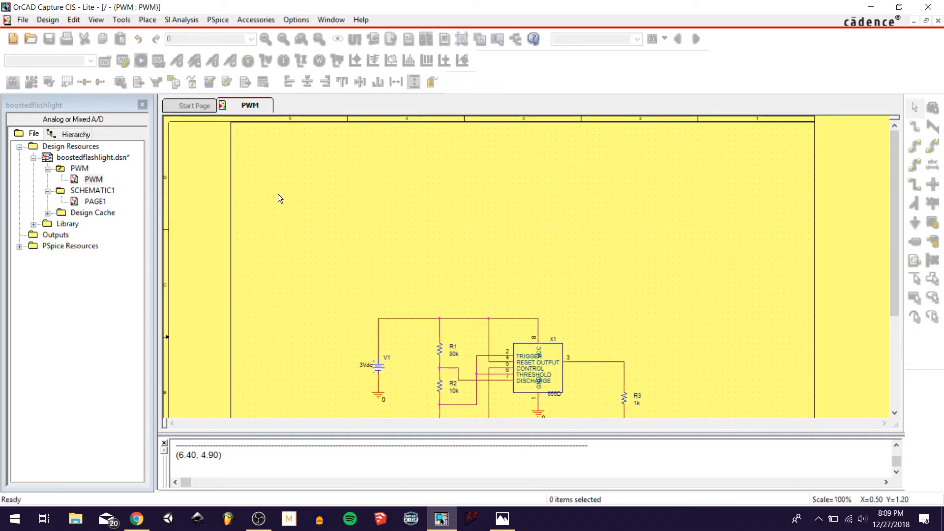
scroll(517, 200, down, 5)
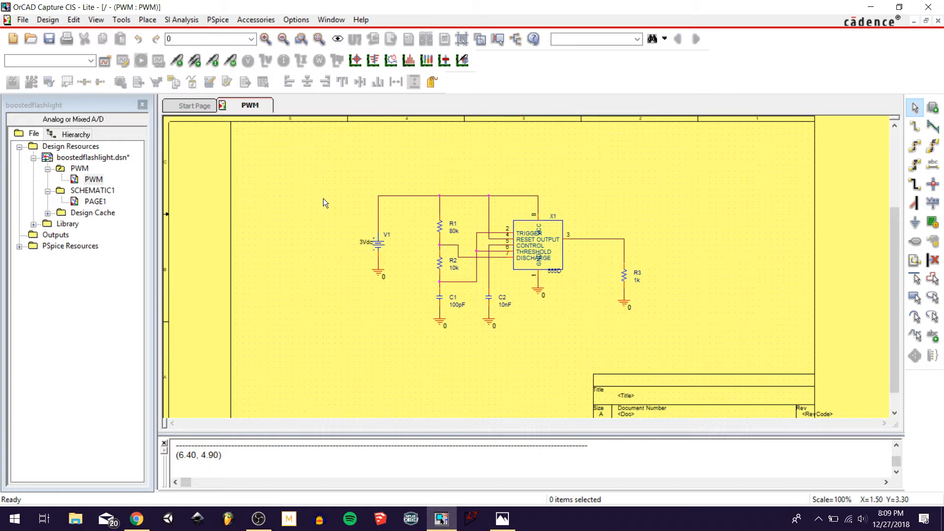
click(217, 20)
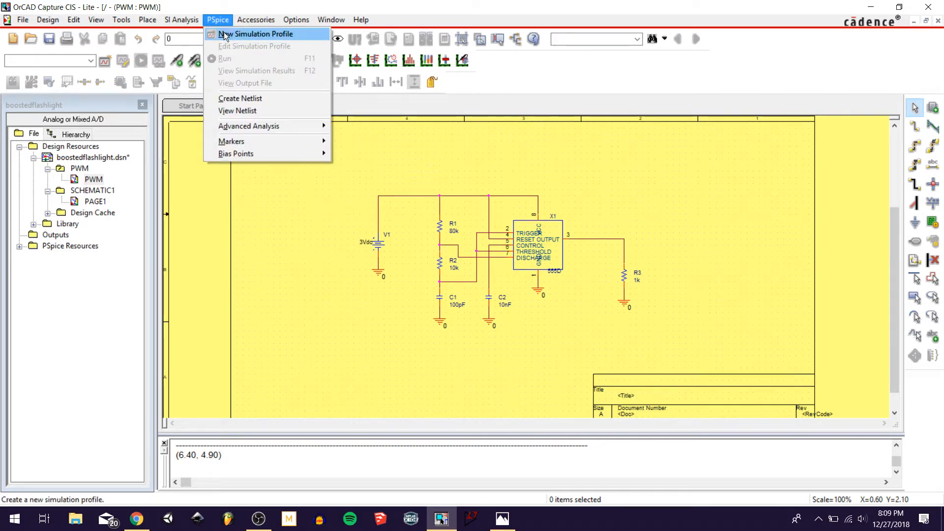
click(225, 35)
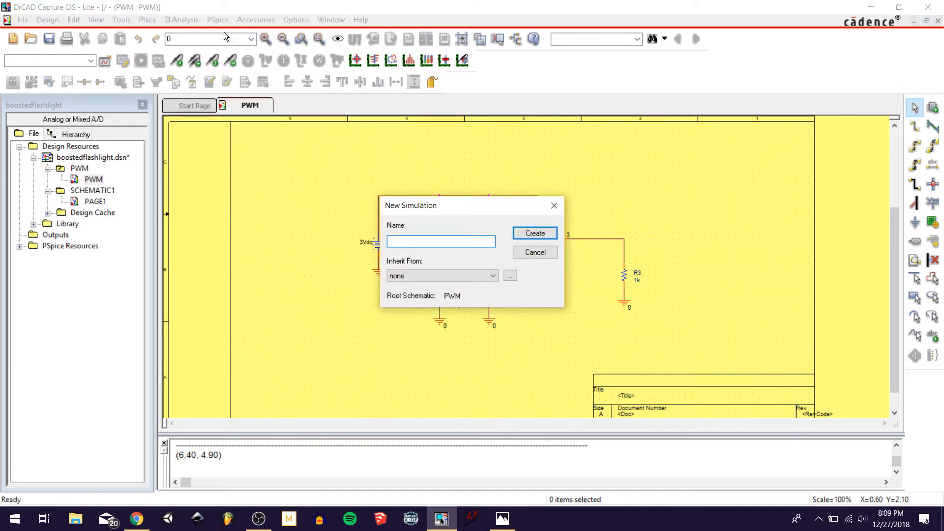
text(pwmTrans)
key(Return)
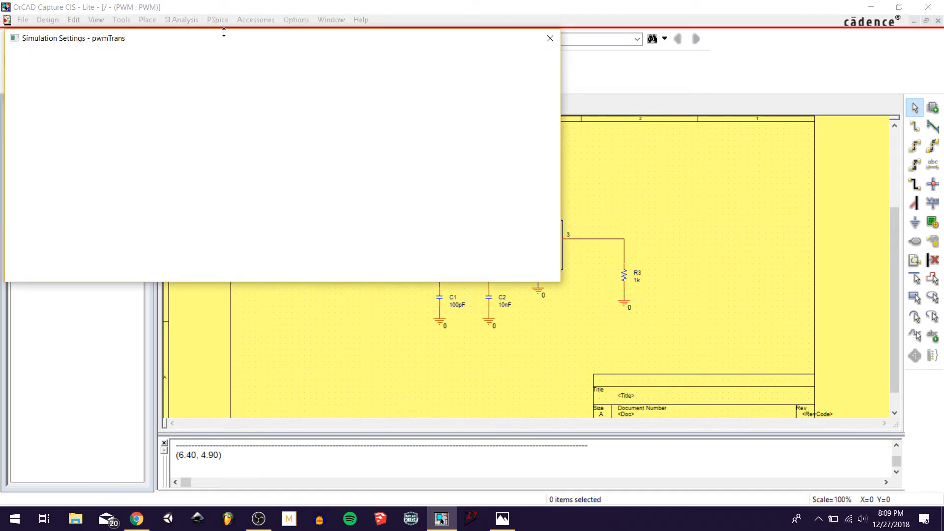
Set the transient analysis run-to time to 50us in the pwmTrans simulation settings and apply them
mouse_move(220, 38)
mouse_down()
mouse_move(355, 69)
mouse_move(338, 70)
mouse_up()
double_click(514, 95)
text(50us)
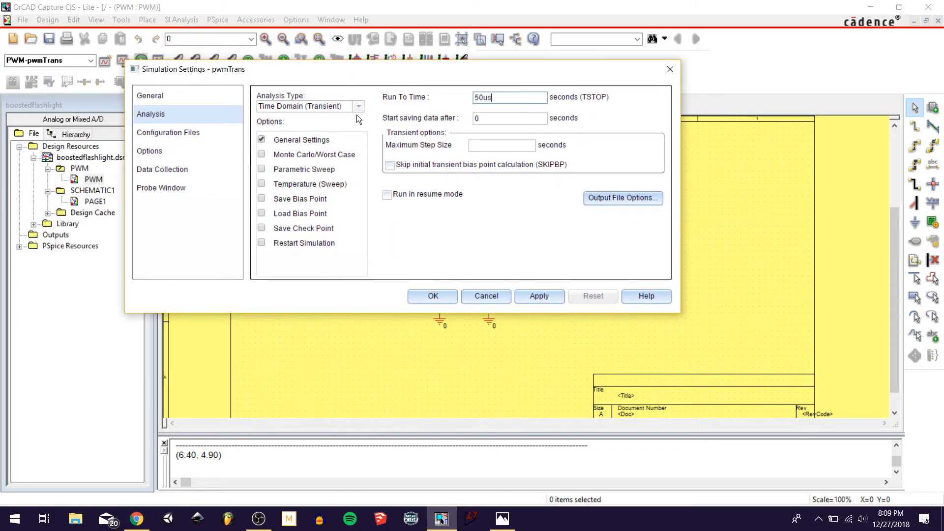
click(434, 295)
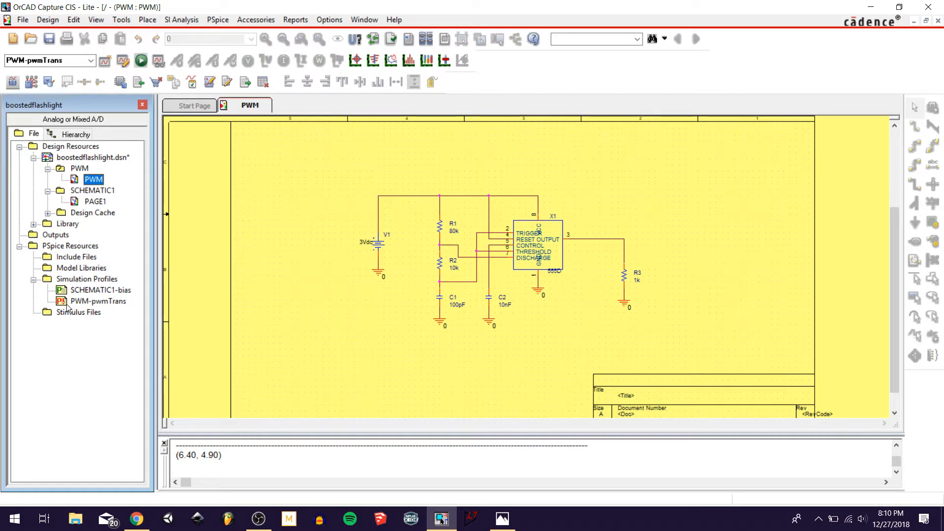
Check whether the PWM-pwmTrans simulation profile is the active one
click(79, 304)
right_click(79, 304)
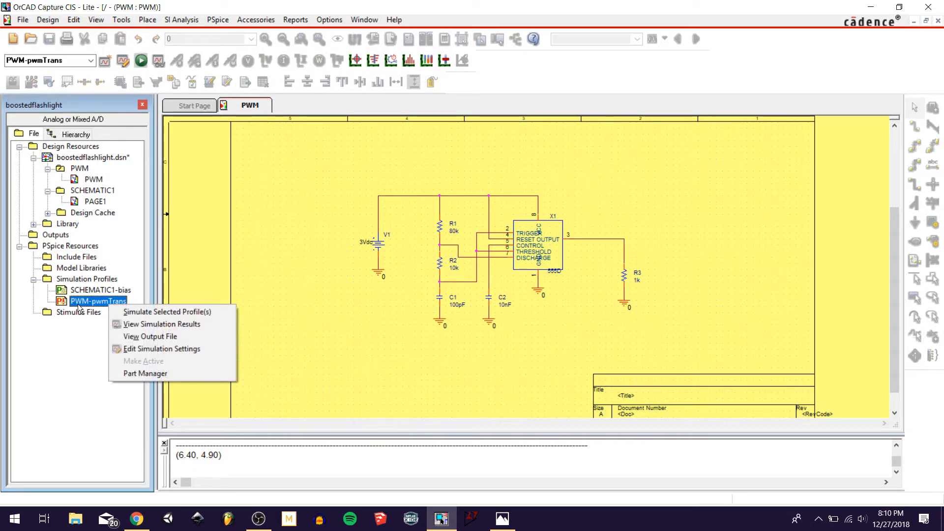
click(79, 344)
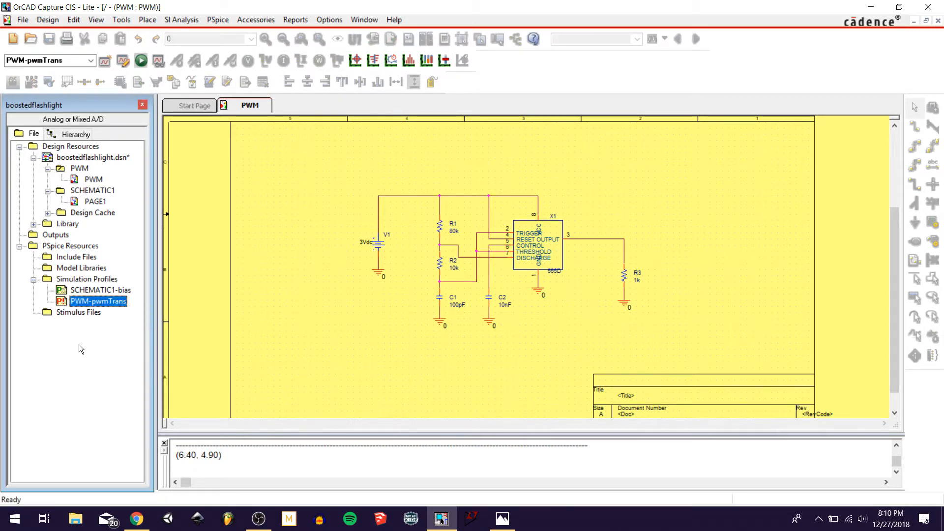
Place a voltage marker on the wire between the timer's OUTPUT pin 3 and R3
click(321, 239)
click(178, 64)
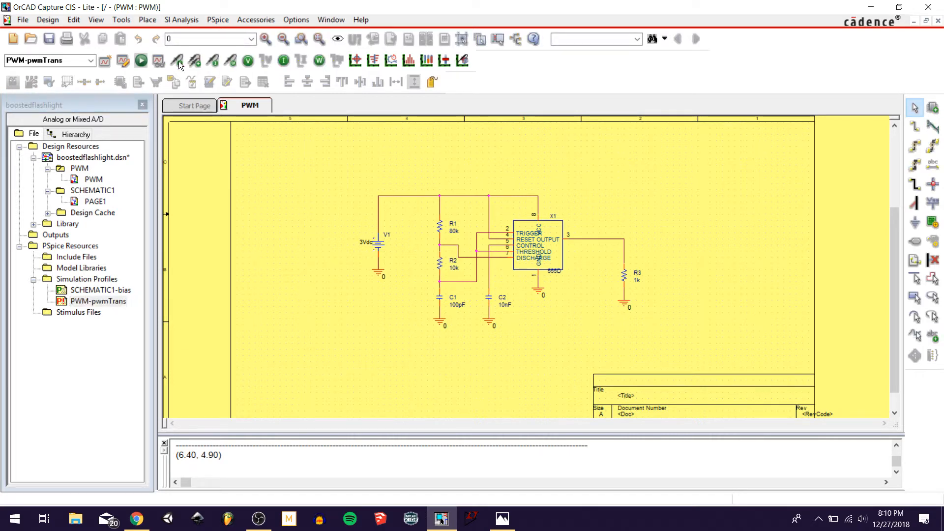
click(624, 246)
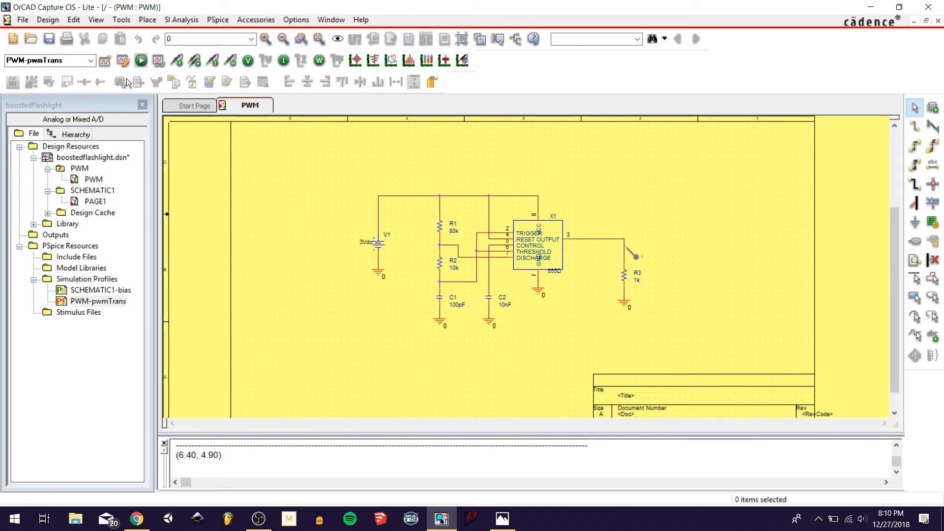
Run the PWM-pwmTrans simulation and switch to the maximized PSpice A/D window with the output waveform
click(141, 60)
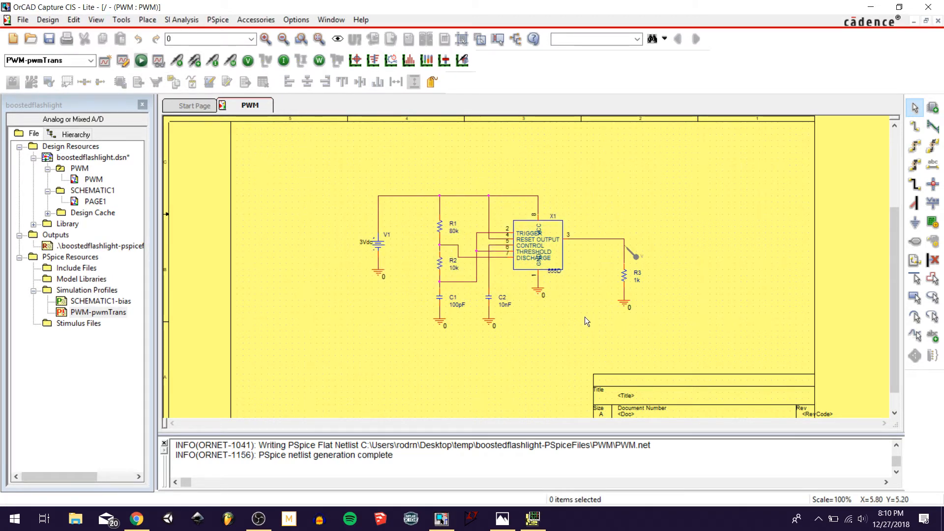
click(536, 526)
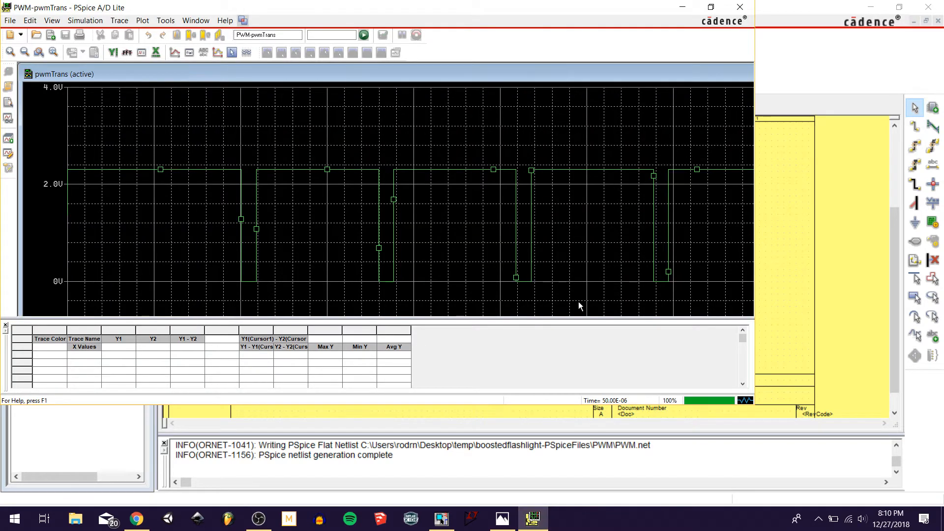
double_click(571, 8)
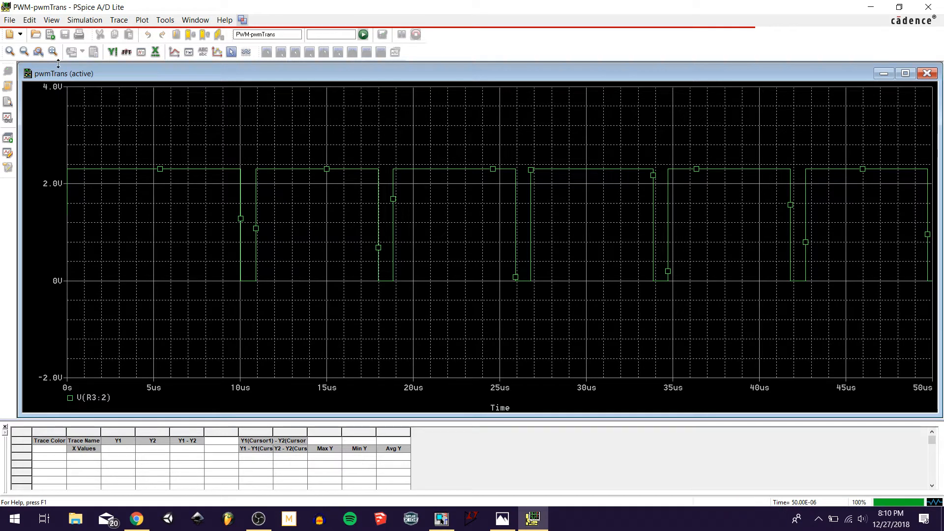
Enable the cursors on the V(R3:2) trace and place cursor 1 at about 36.7 us and cursor 2 at about 40.3 us
drag(558, 125, 878, 322)
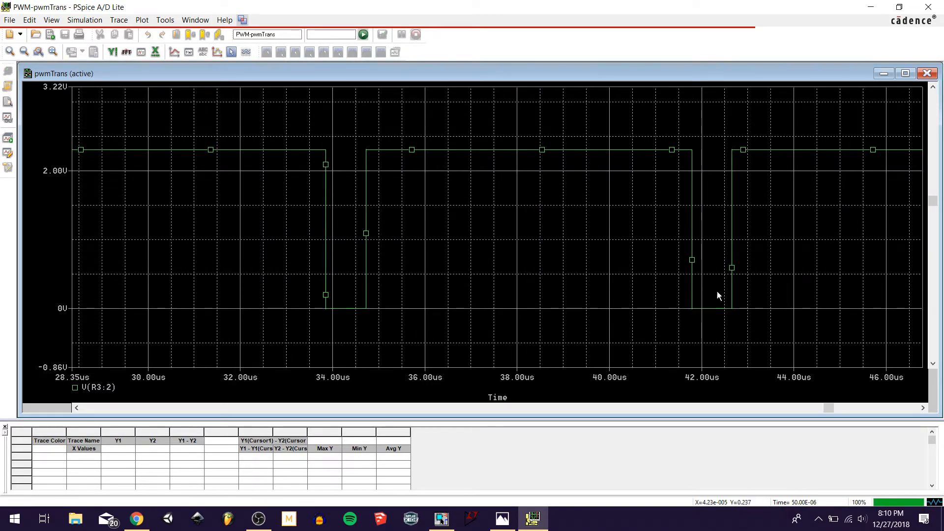
right_click(481, 223)
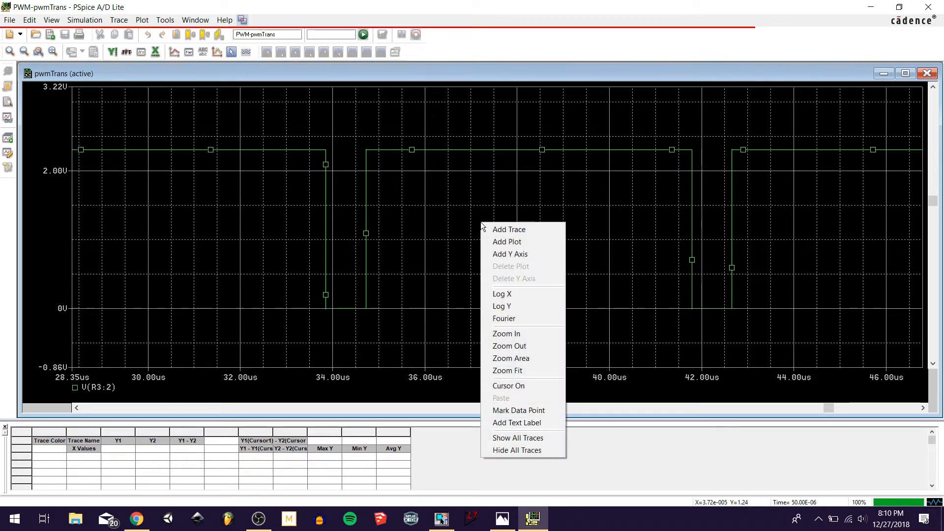
click(529, 386)
mouse_move(457, 240)
mouse_down()
mouse_move(506, 238)
mouse_move(335, 237)
mouse_move(468, 236)
mouse_move(457, 237)
mouse_up()
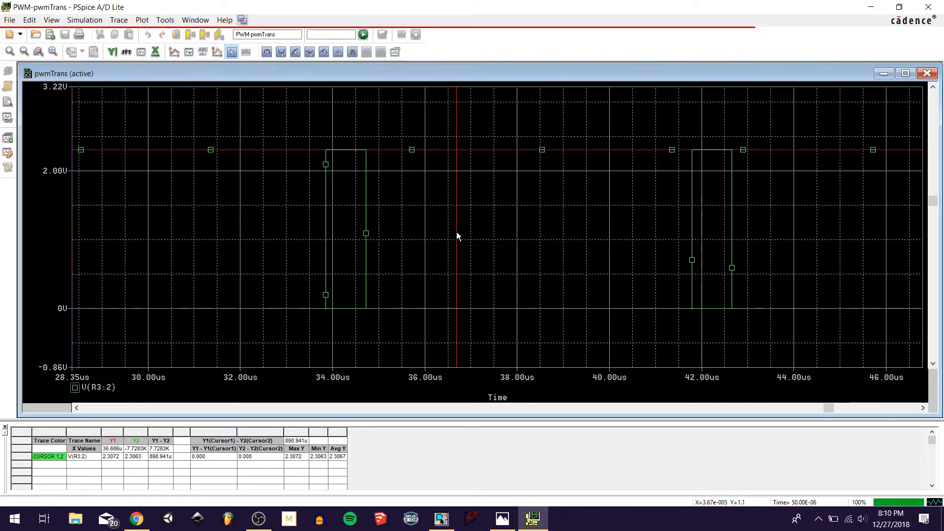
right_drag(567, 233, 622, 238)
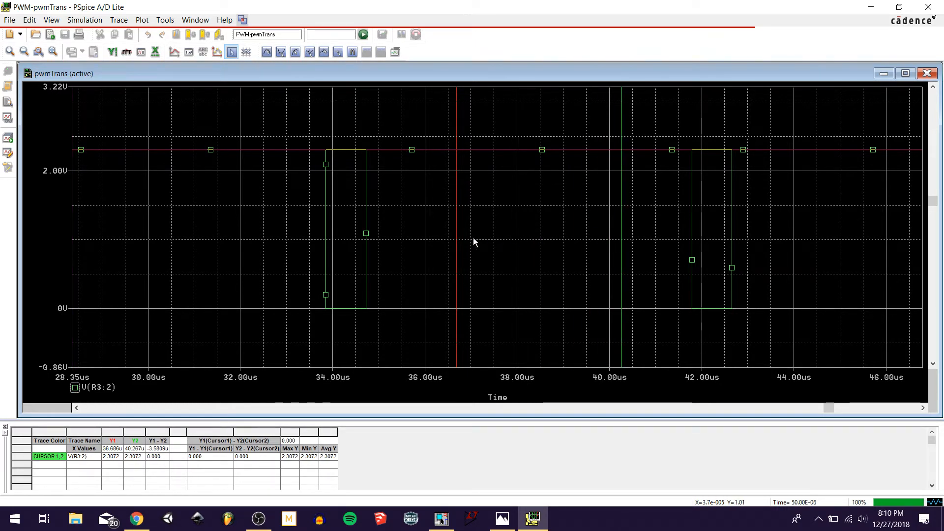
Measure the low pulse near 34 us with cursor 1 on its falling edge and cursor 2 on its rising edge
click(456, 210)
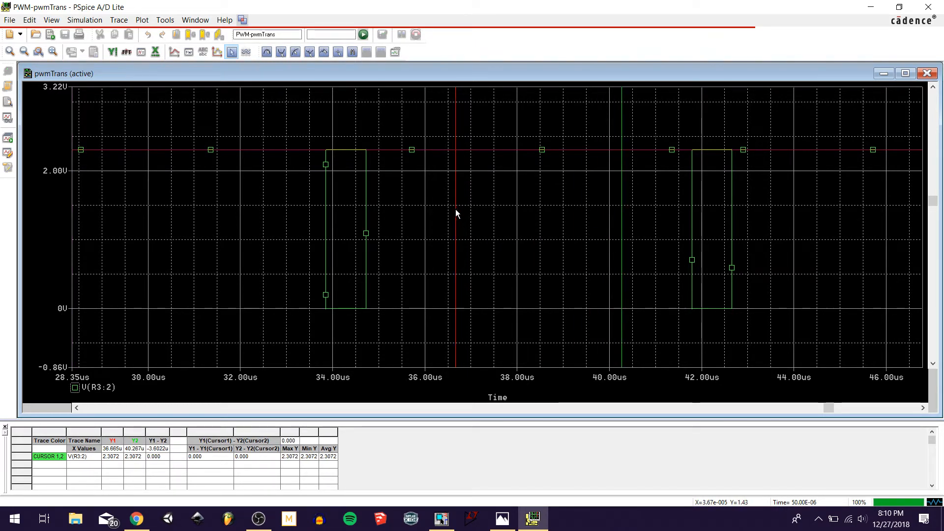
drag(456, 210, 331, 218)
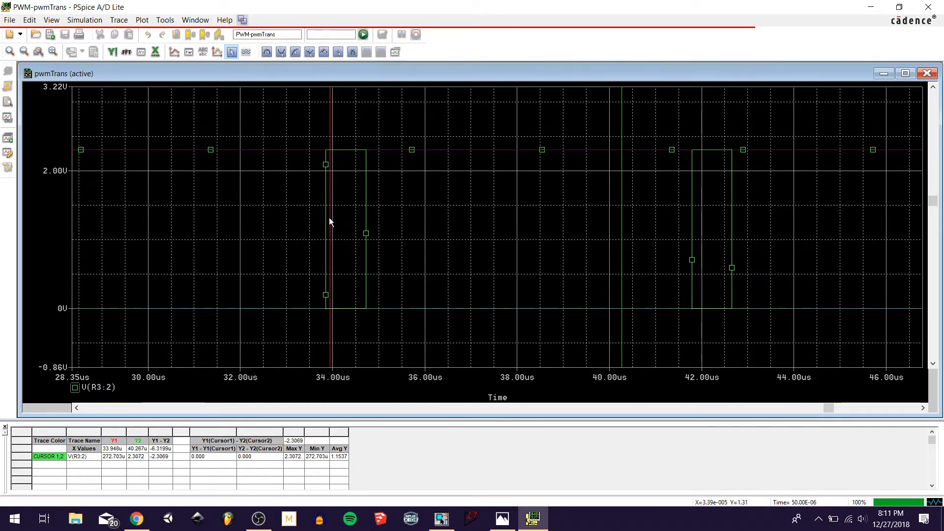
click(326, 219)
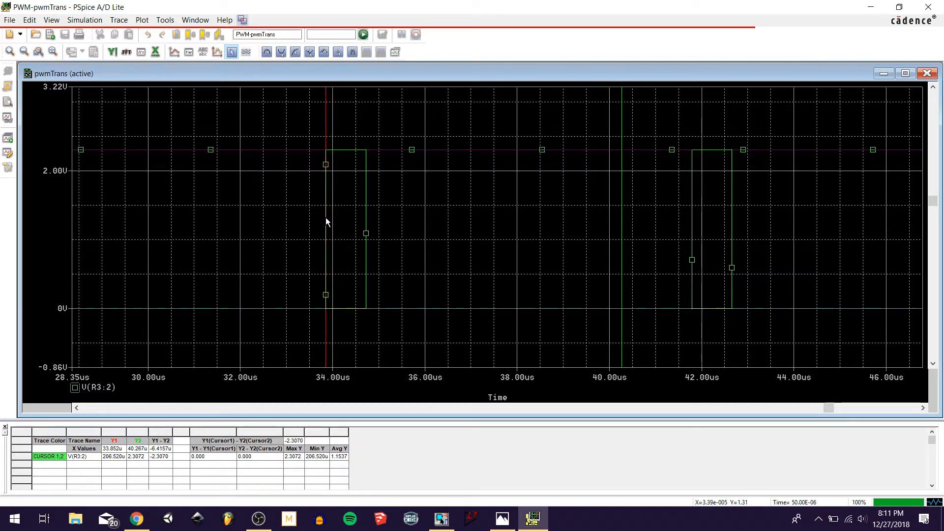
right_click(457, 223)
right_drag(457, 225, 366, 231)
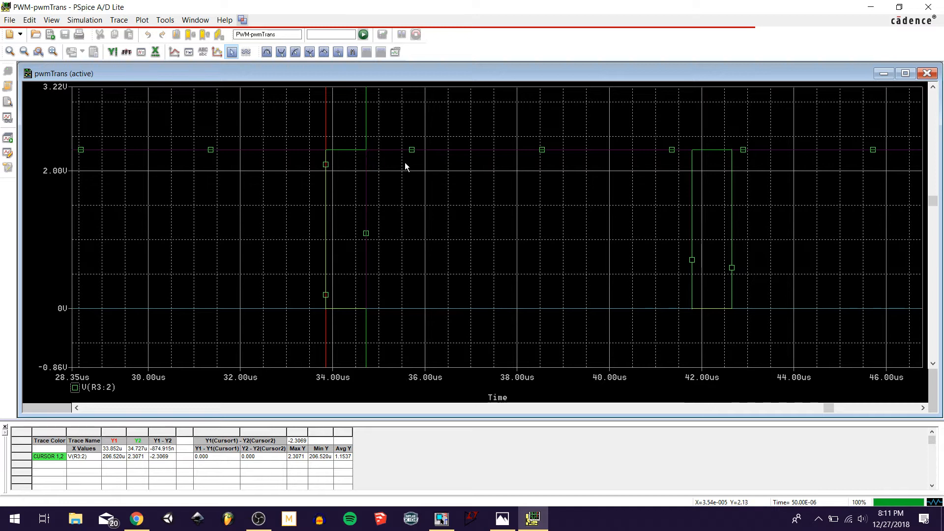
Measure the high time by putting cursor 1 on the falling edge near 42 us, then move cursor 2 to about 36.6 us
click(410, 179)
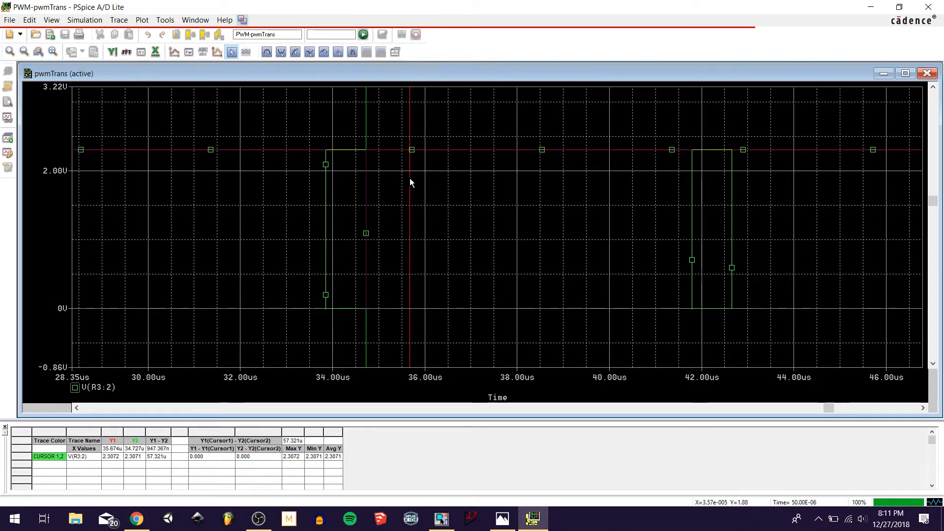
drag(410, 179, 693, 170)
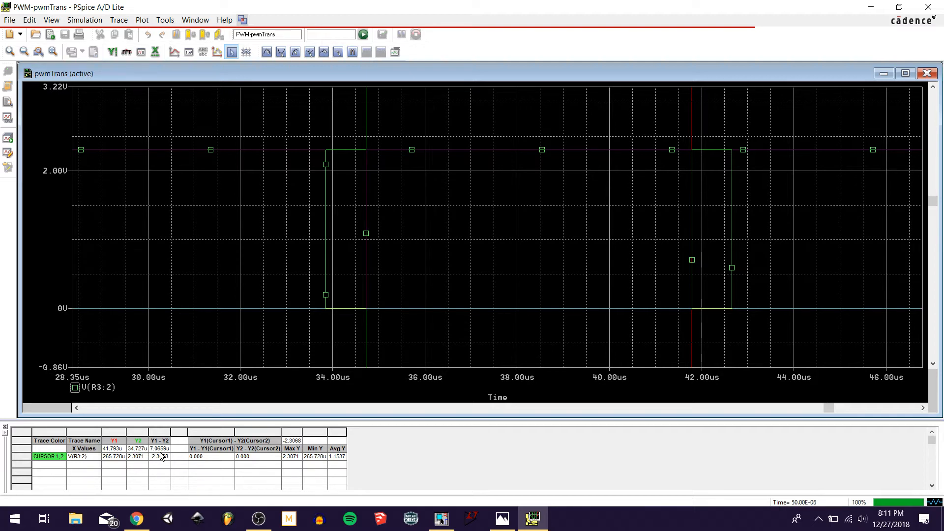
right_drag(478, 228, 451, 235)
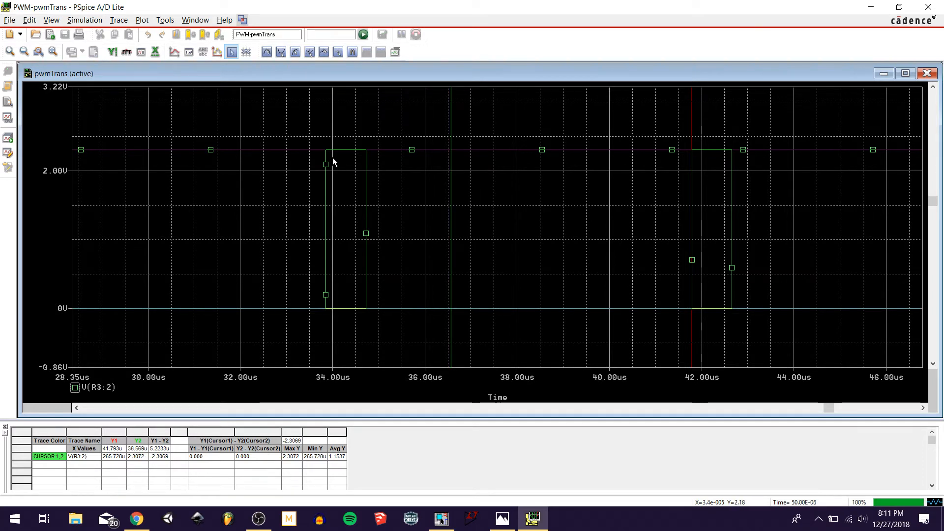
Switch to the 555 Timer Astable Circuit reference image to check the expected frequency and duty ratio
key(alt+Tab)
key(alt+Tab)
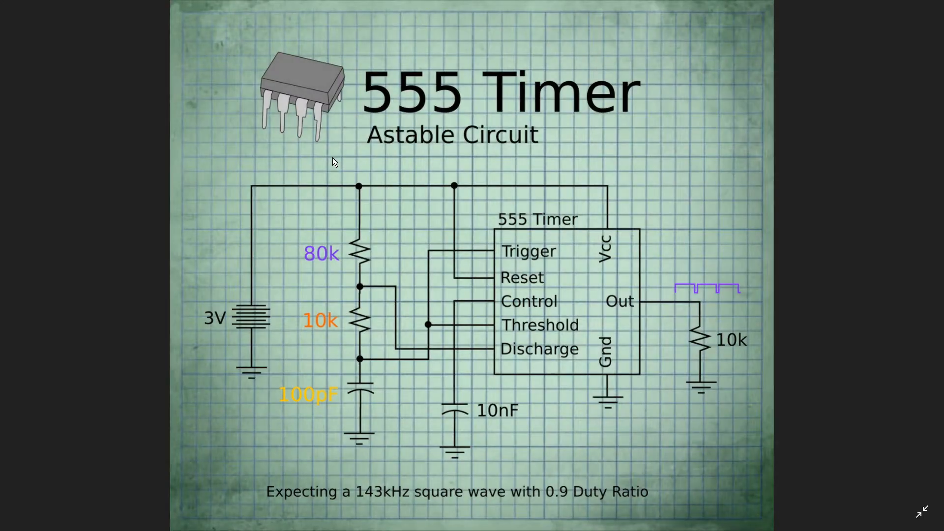